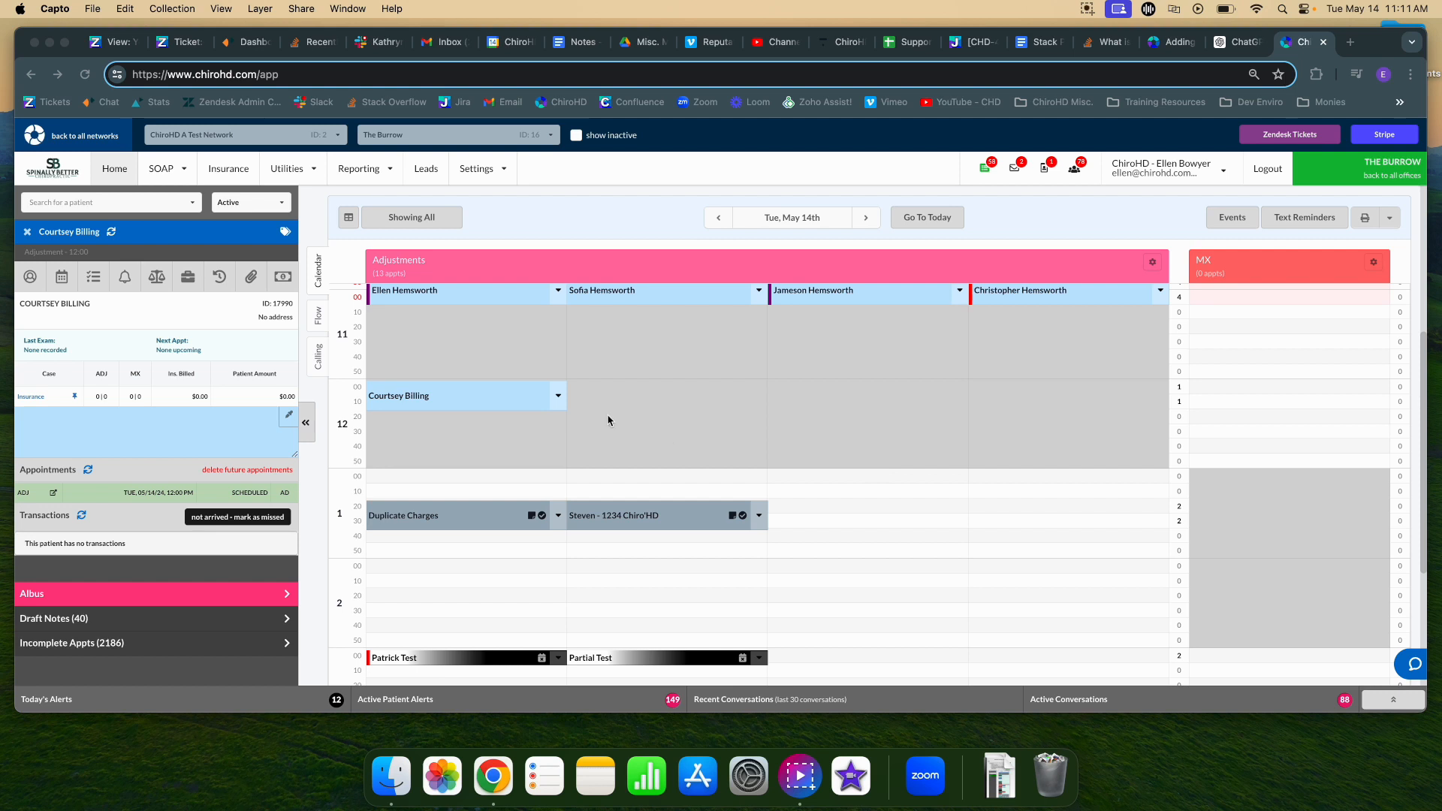
Start a new transaction for the patient with the Adj - 3-4 Regions charge.
click(284, 286)
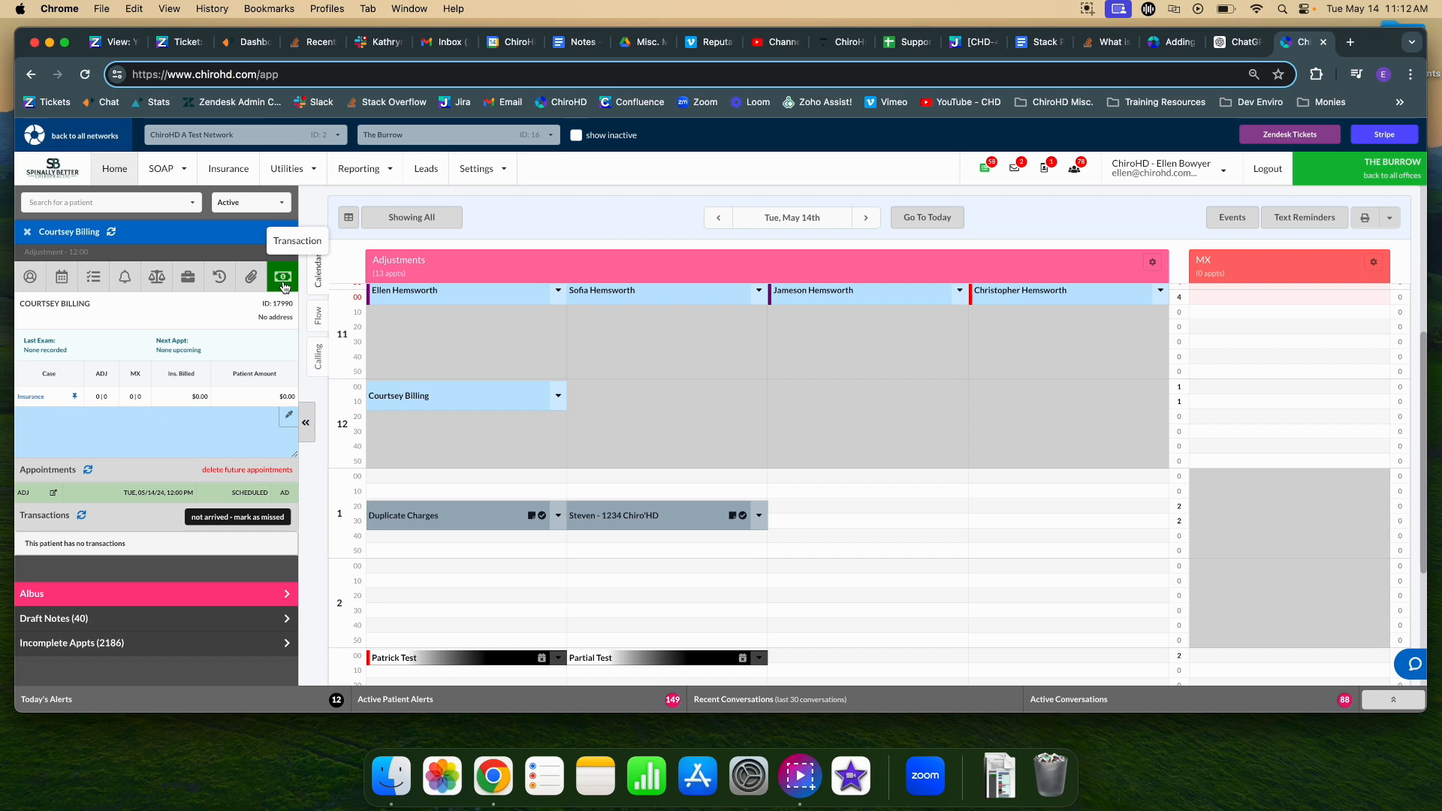
click(284, 287)
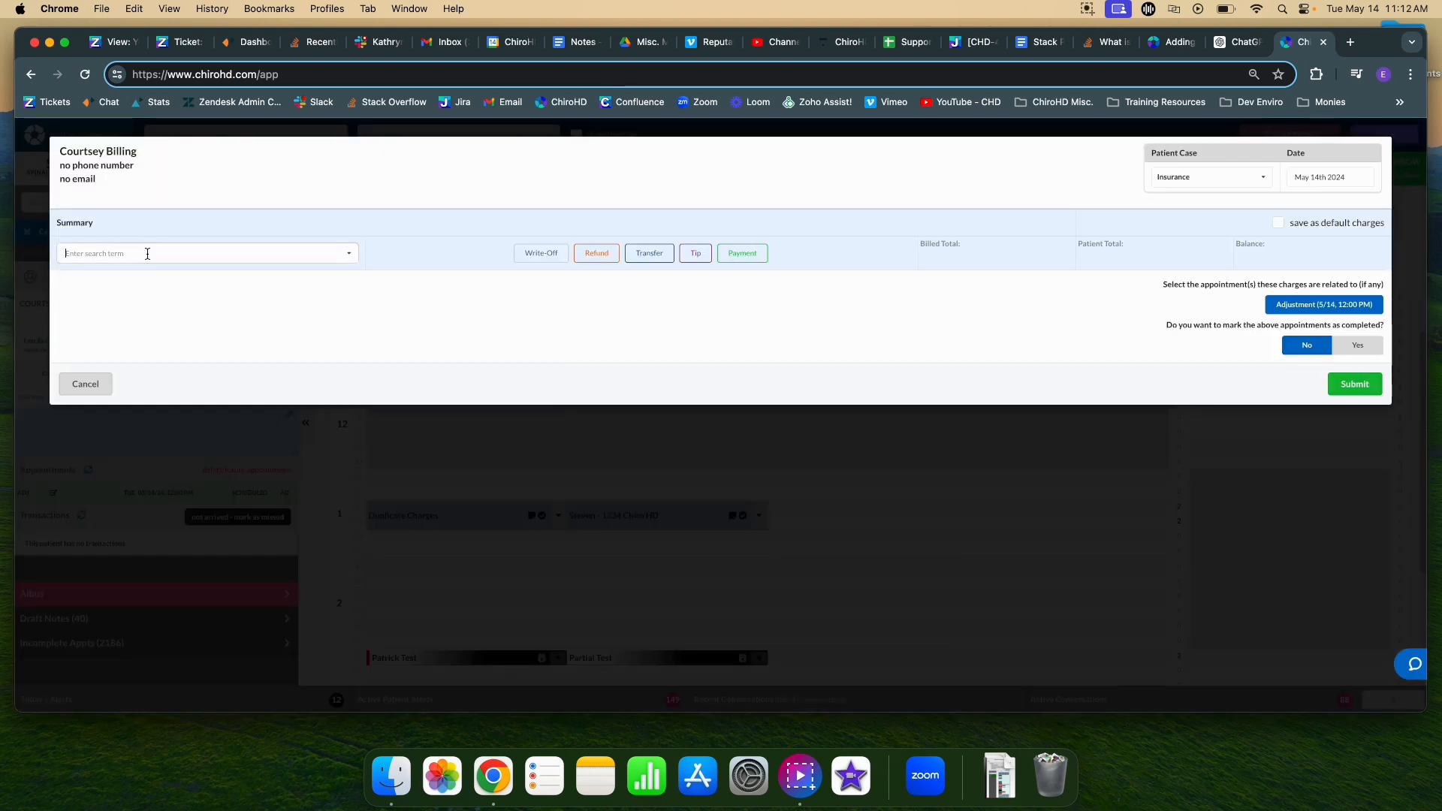
text(3-4)
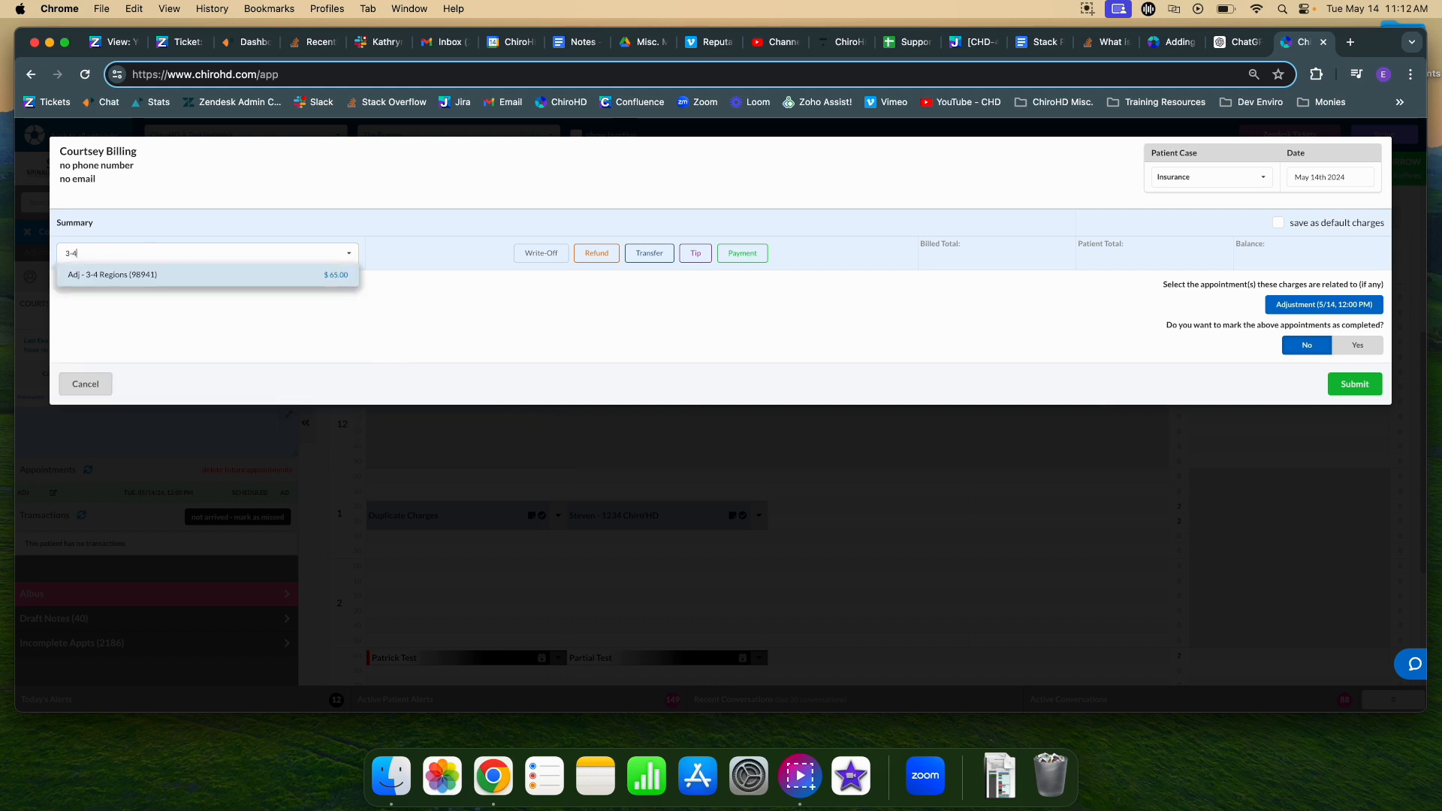
click(154, 275)
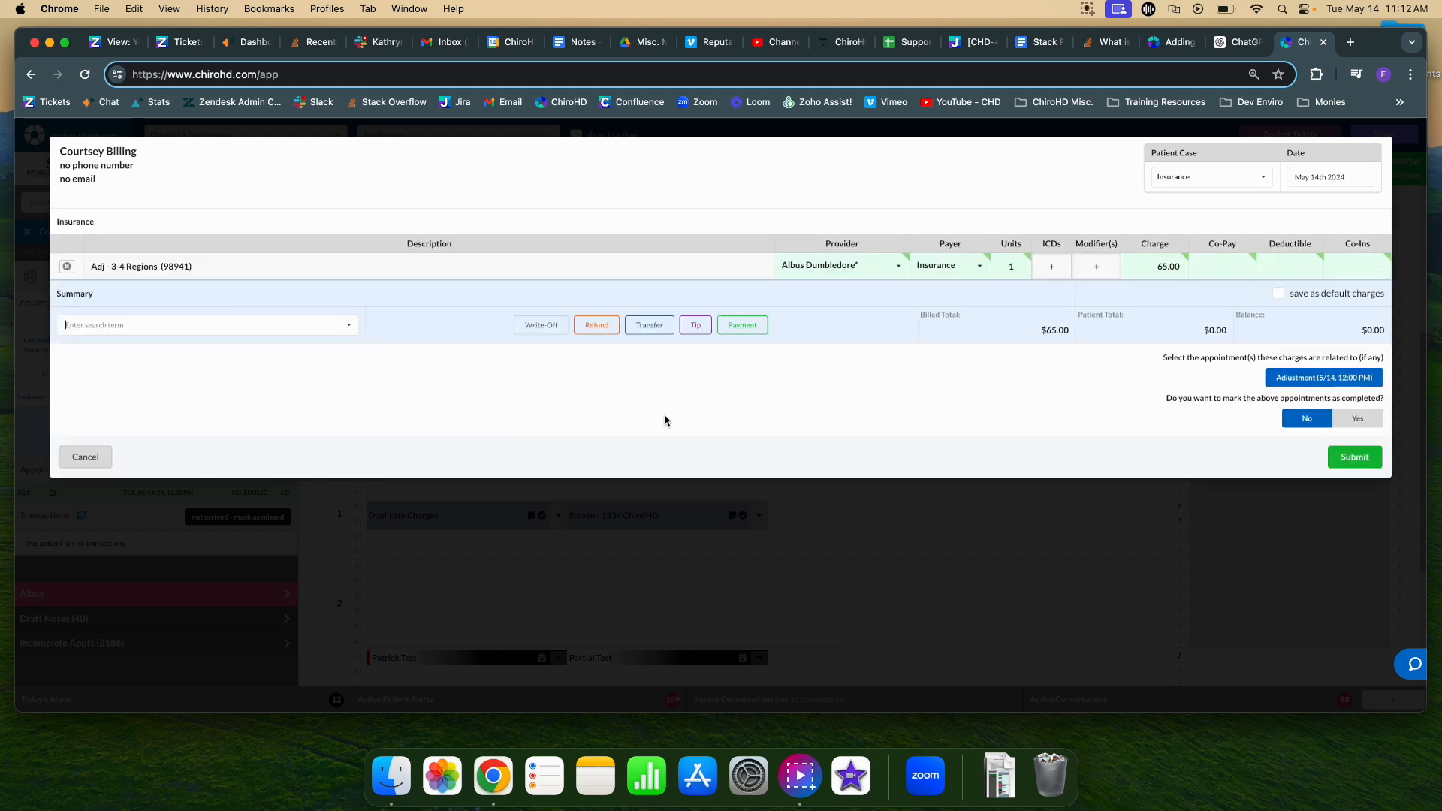
Add a $65.00 cash payment and submit the transaction.
click(747, 329)
click(986, 339)
text(cash)
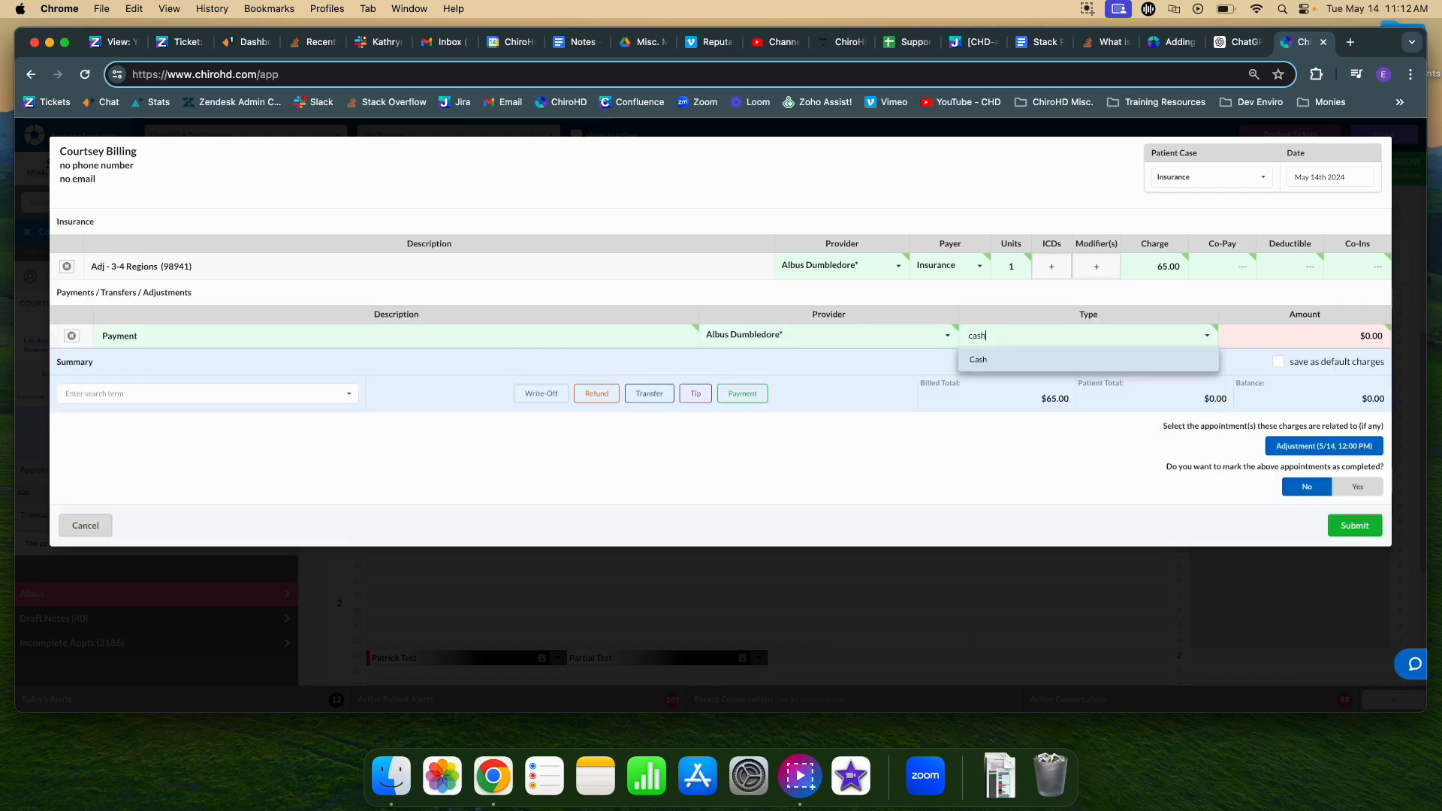
click(988, 359)
click(1383, 330)
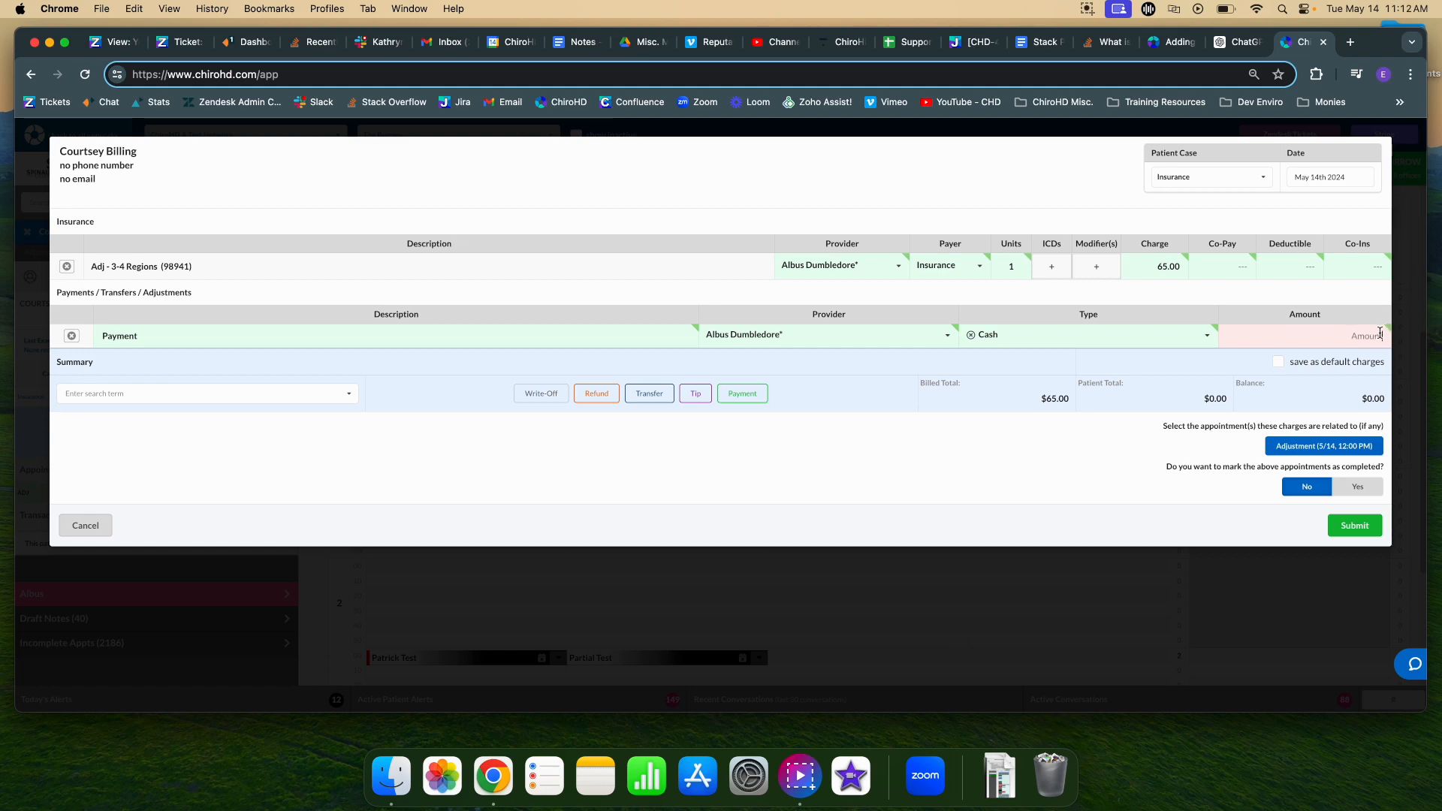
text(65.00)
click(1363, 524)
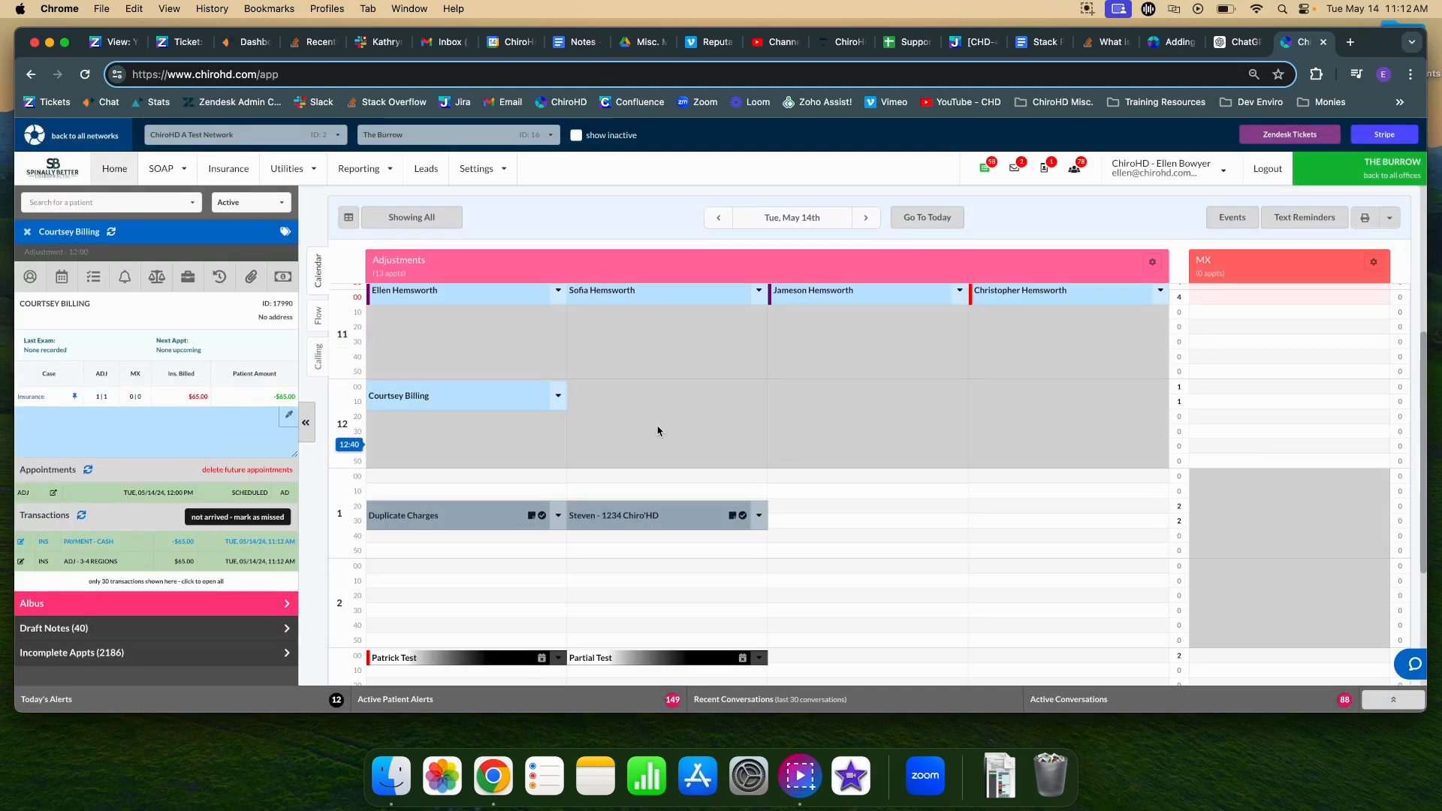
Open the patient's ledger with billing info, then the case listing diagnoses M26.603 and M50.023.
click(150, 277)
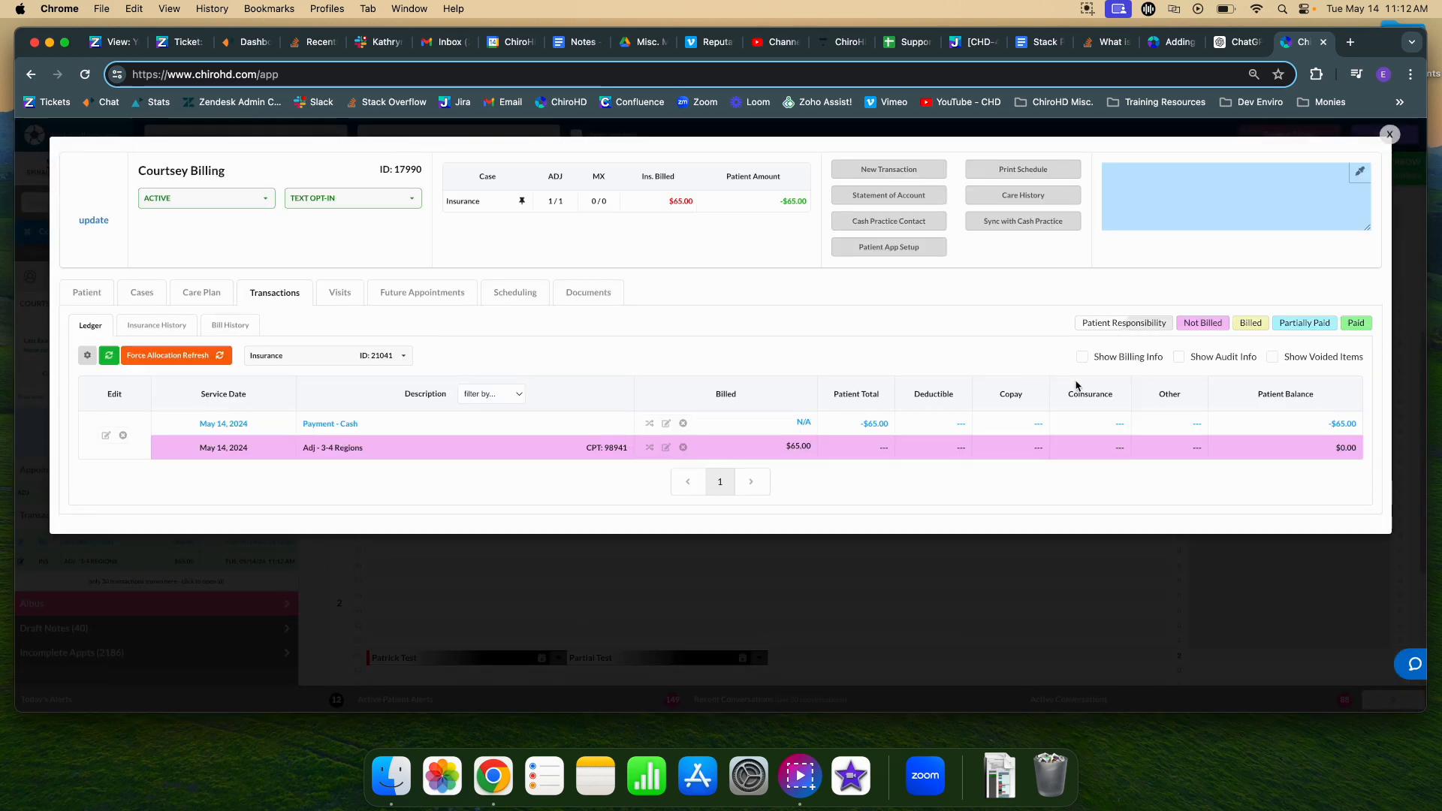
click(1099, 361)
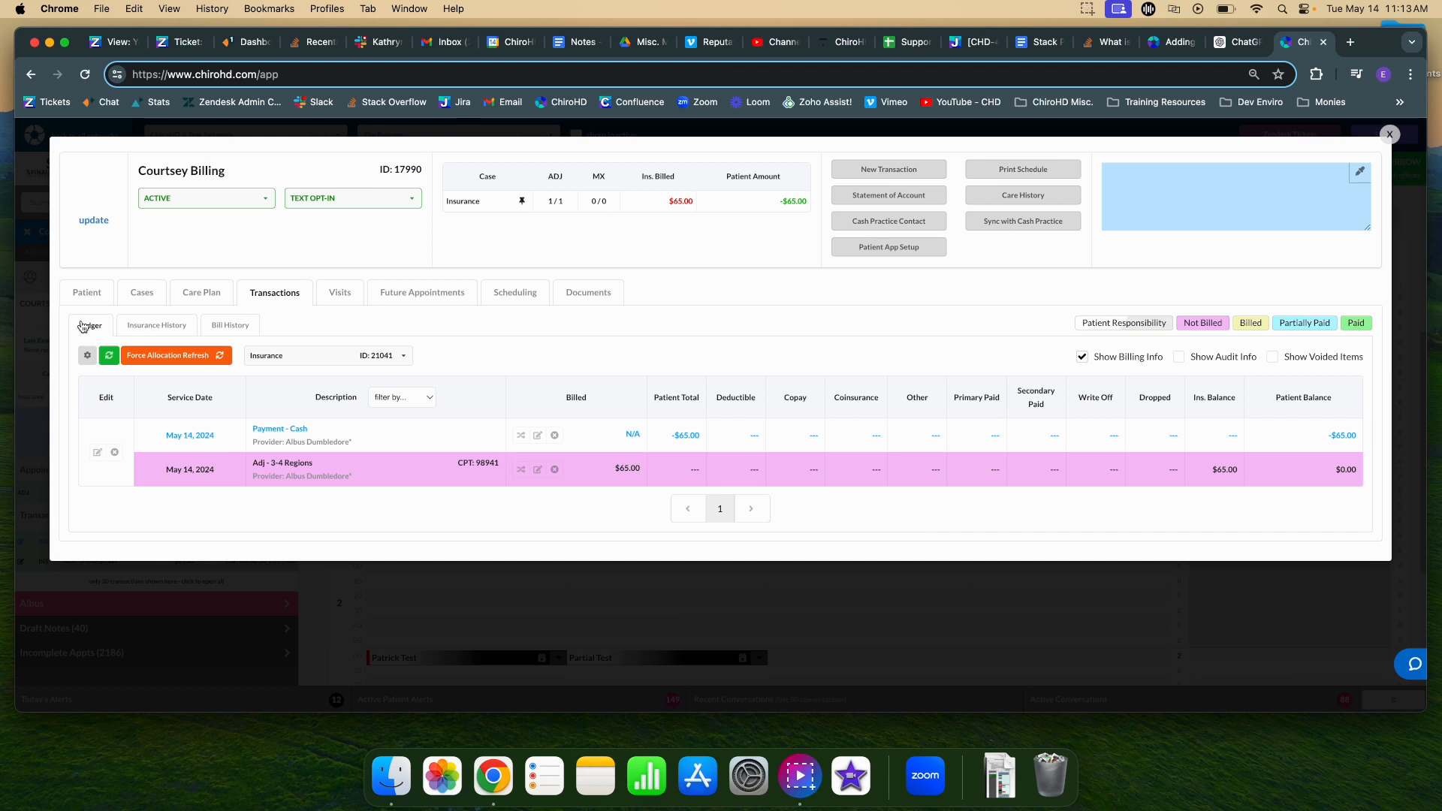
click(139, 293)
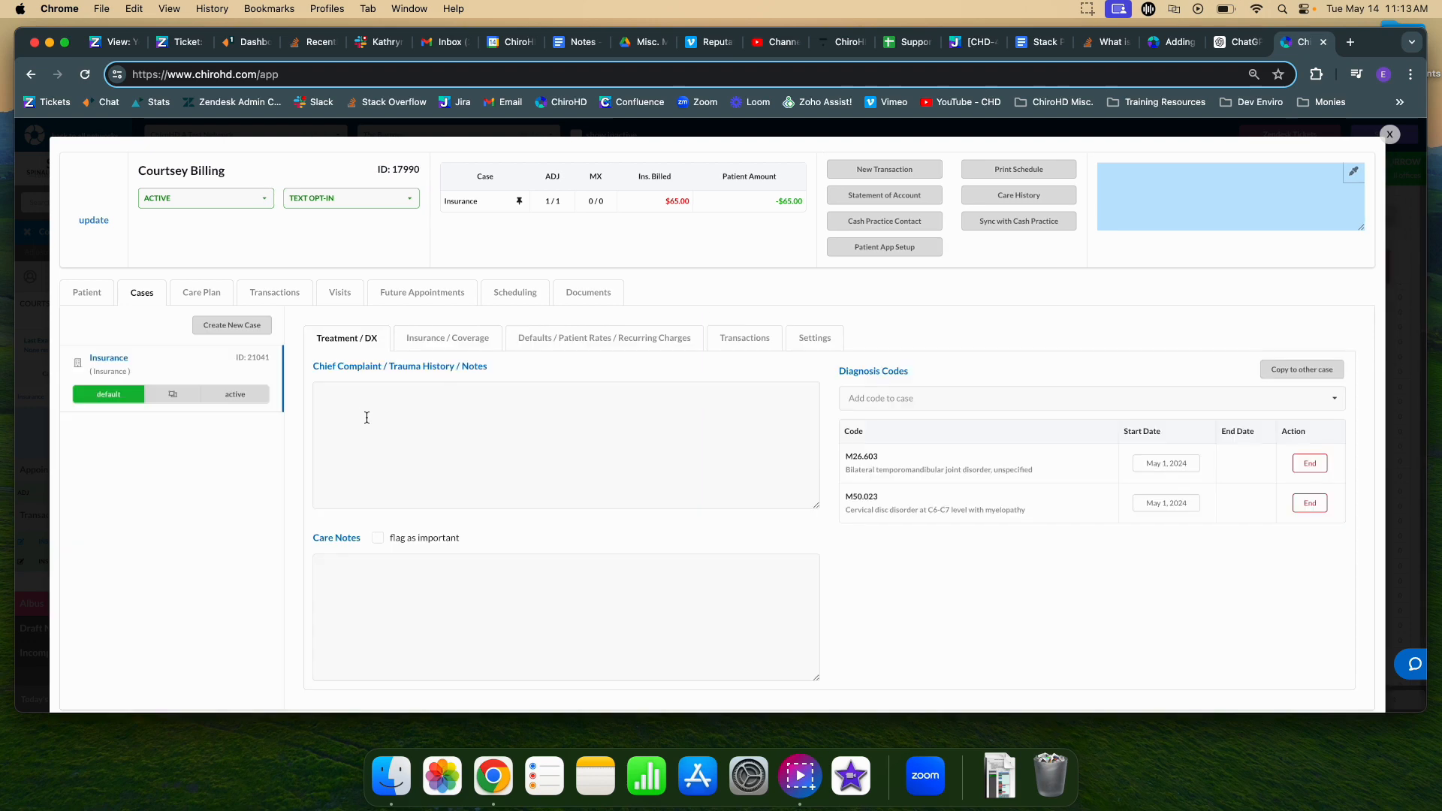
Add a new Excellus BlueCross BlueShield coverage on the case and enter the member's claim ID.
click(444, 339)
click(1325, 369)
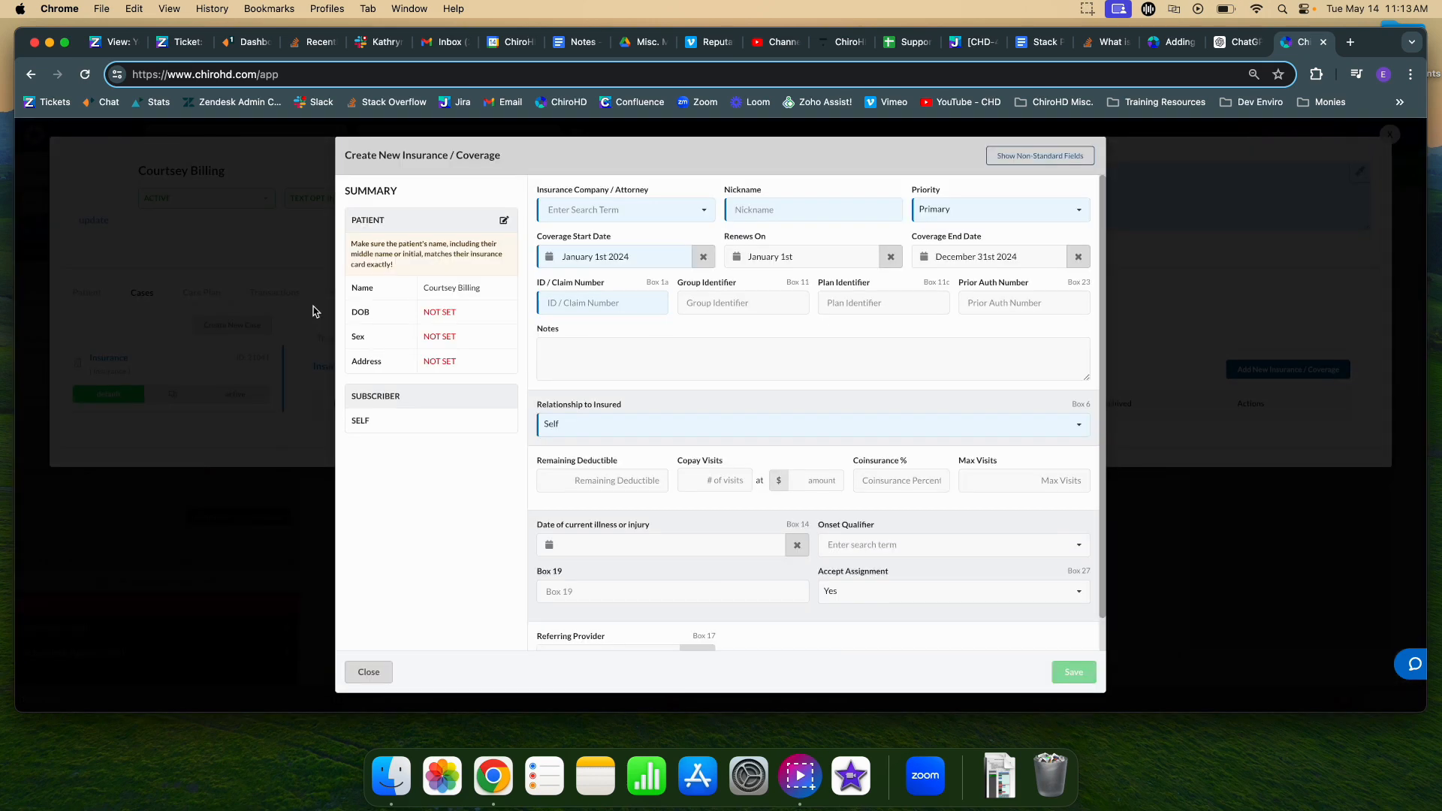
click(589, 213)
text(blue)
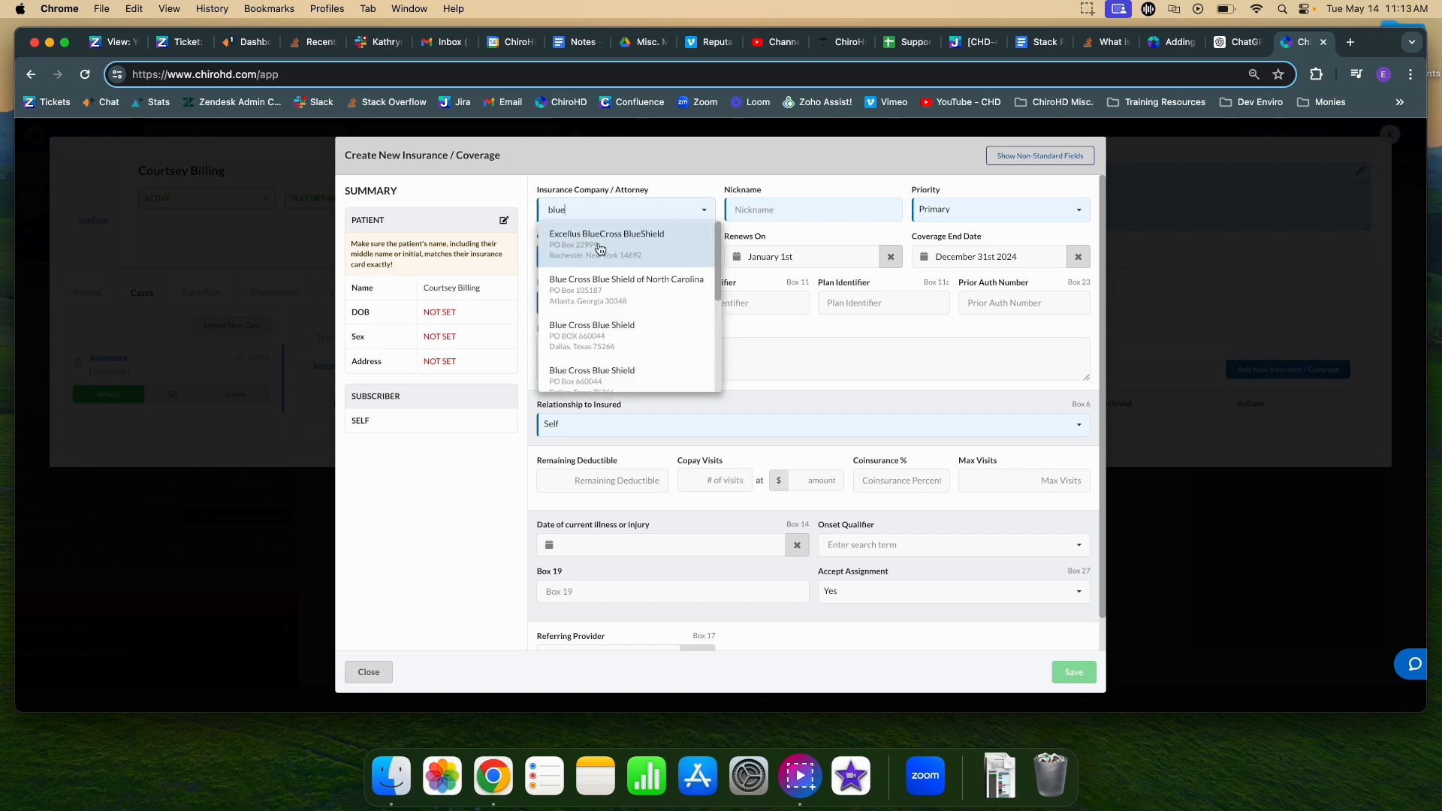
click(600, 249)
click(630, 305)
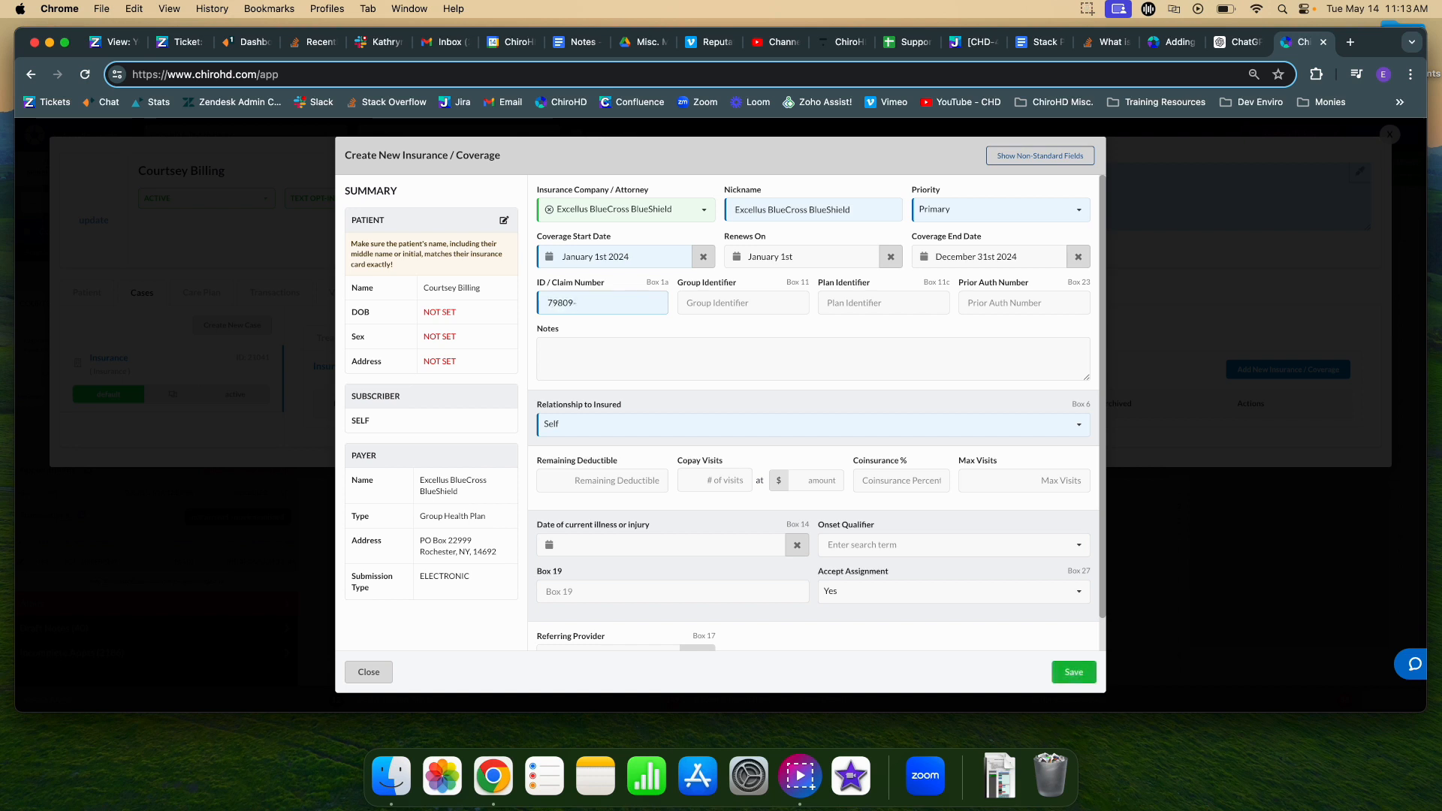
scroll(624, 421, down, 1)
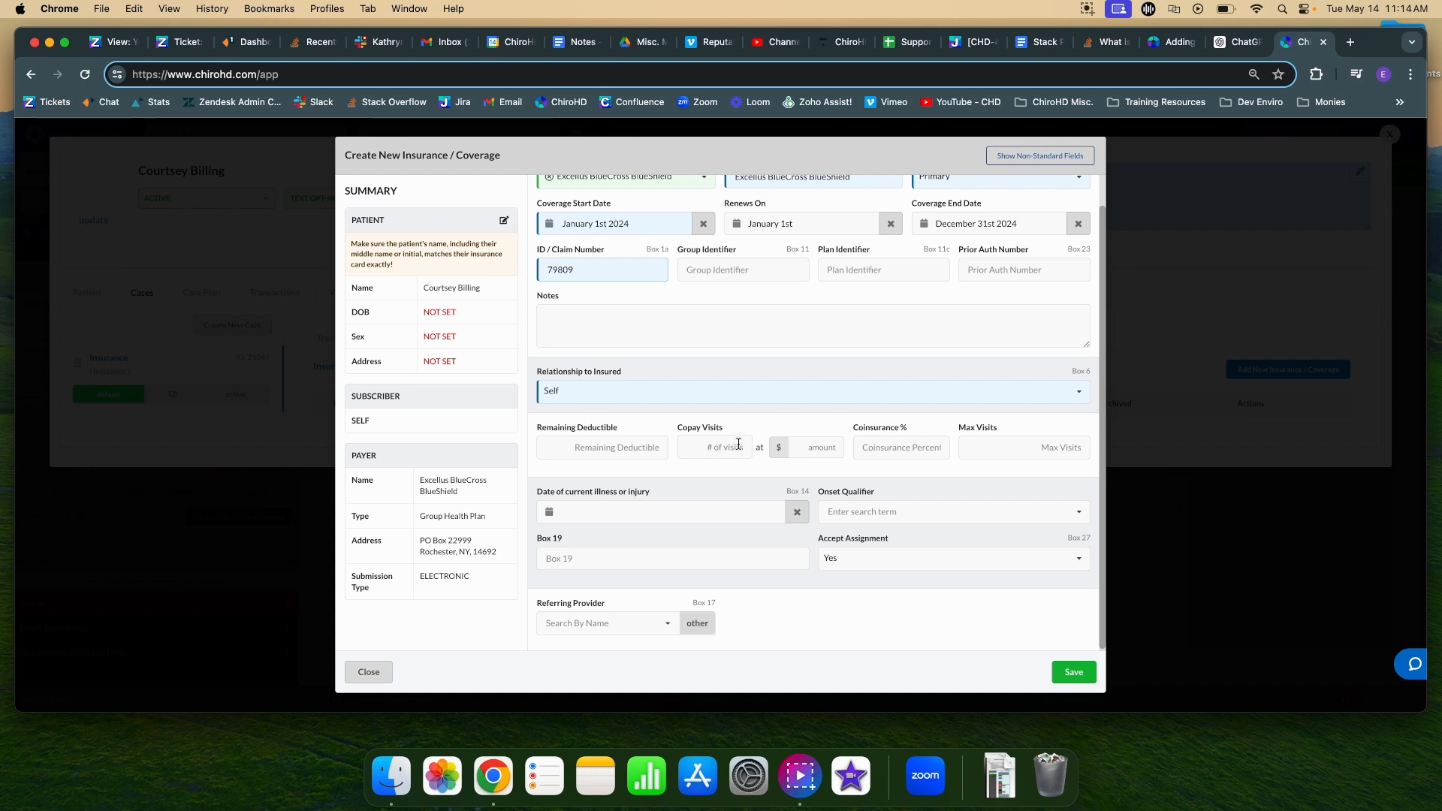
click(801, 445)
Set a $65.00 copay and Accept Assignment to No, then save the coverage.
text(65.00)
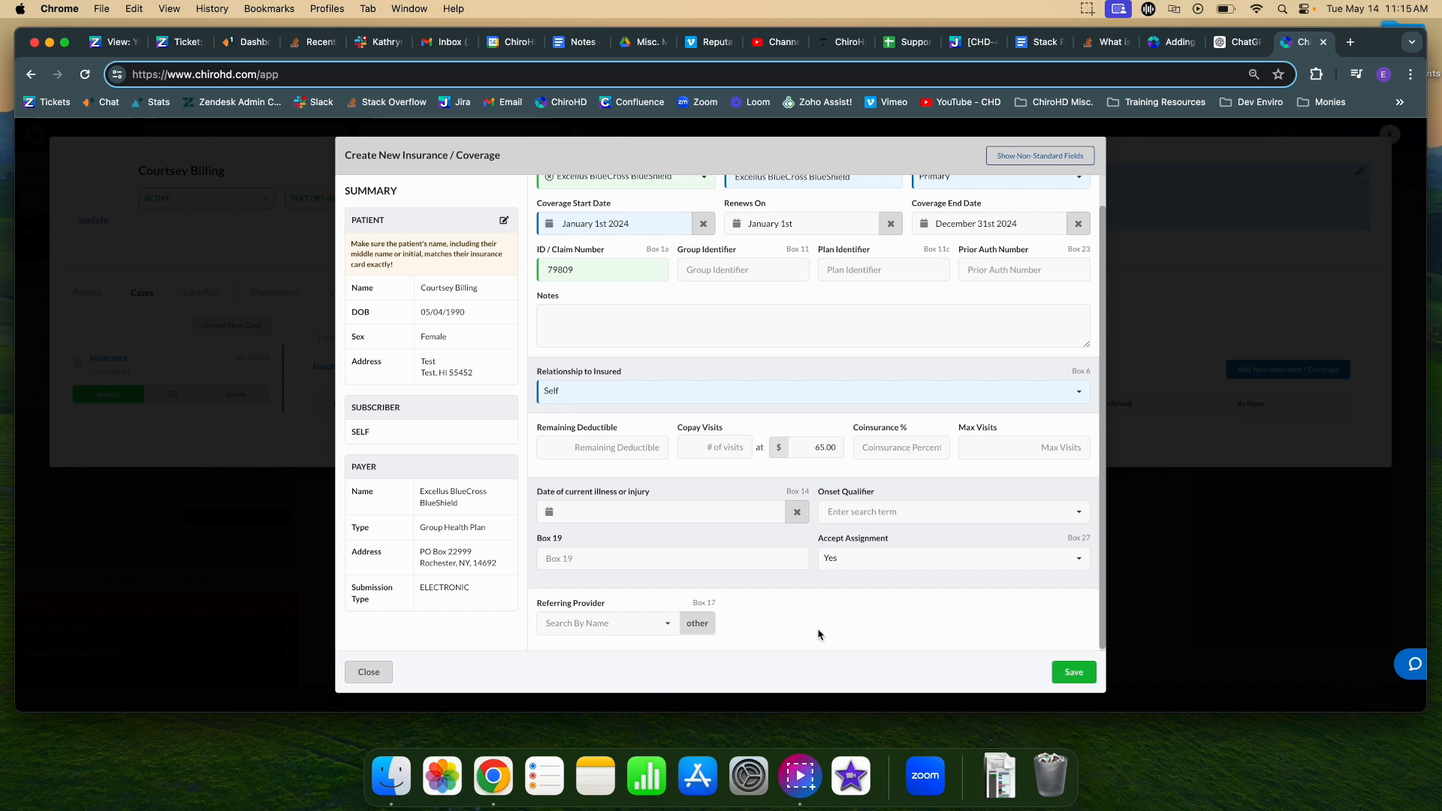
click(857, 560)
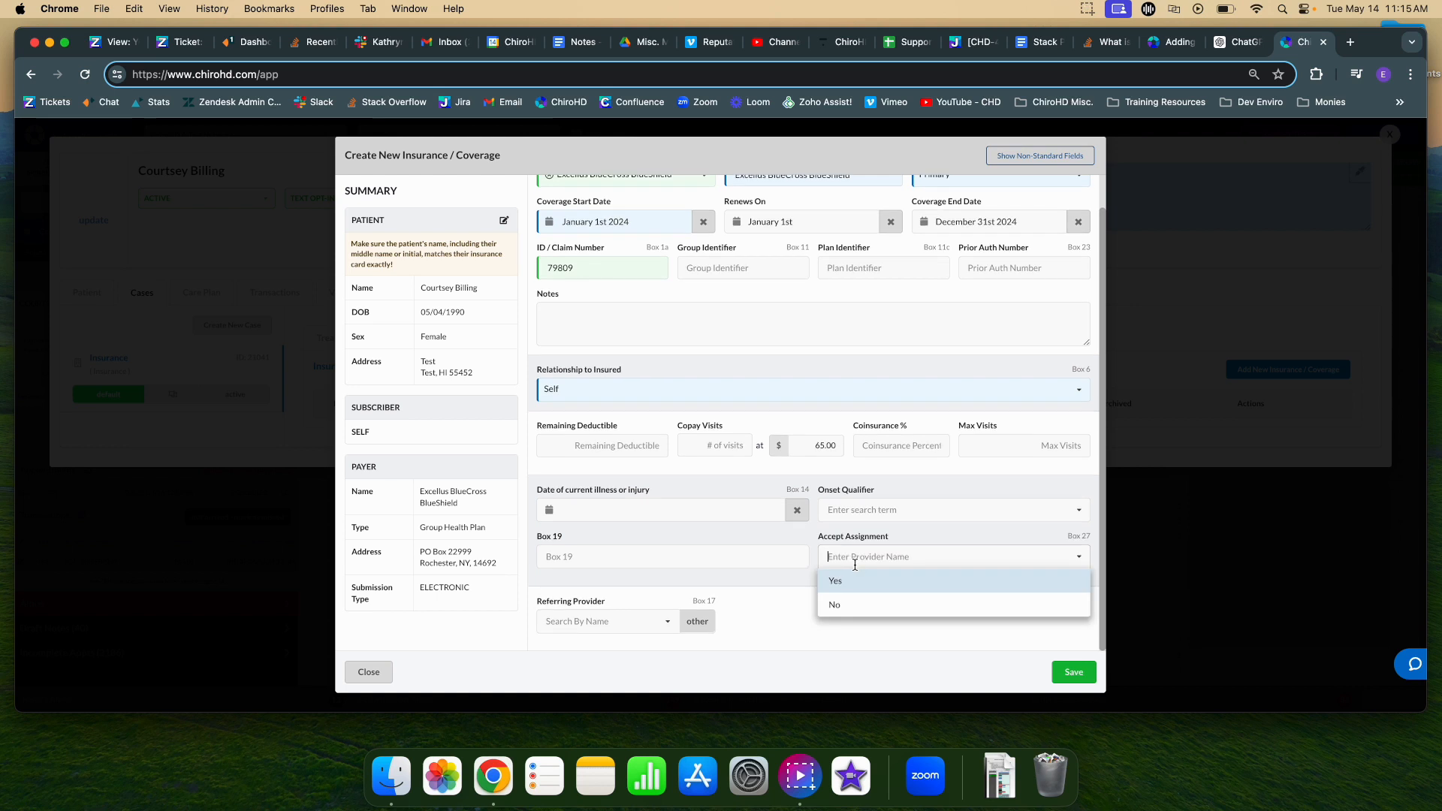
click(856, 604)
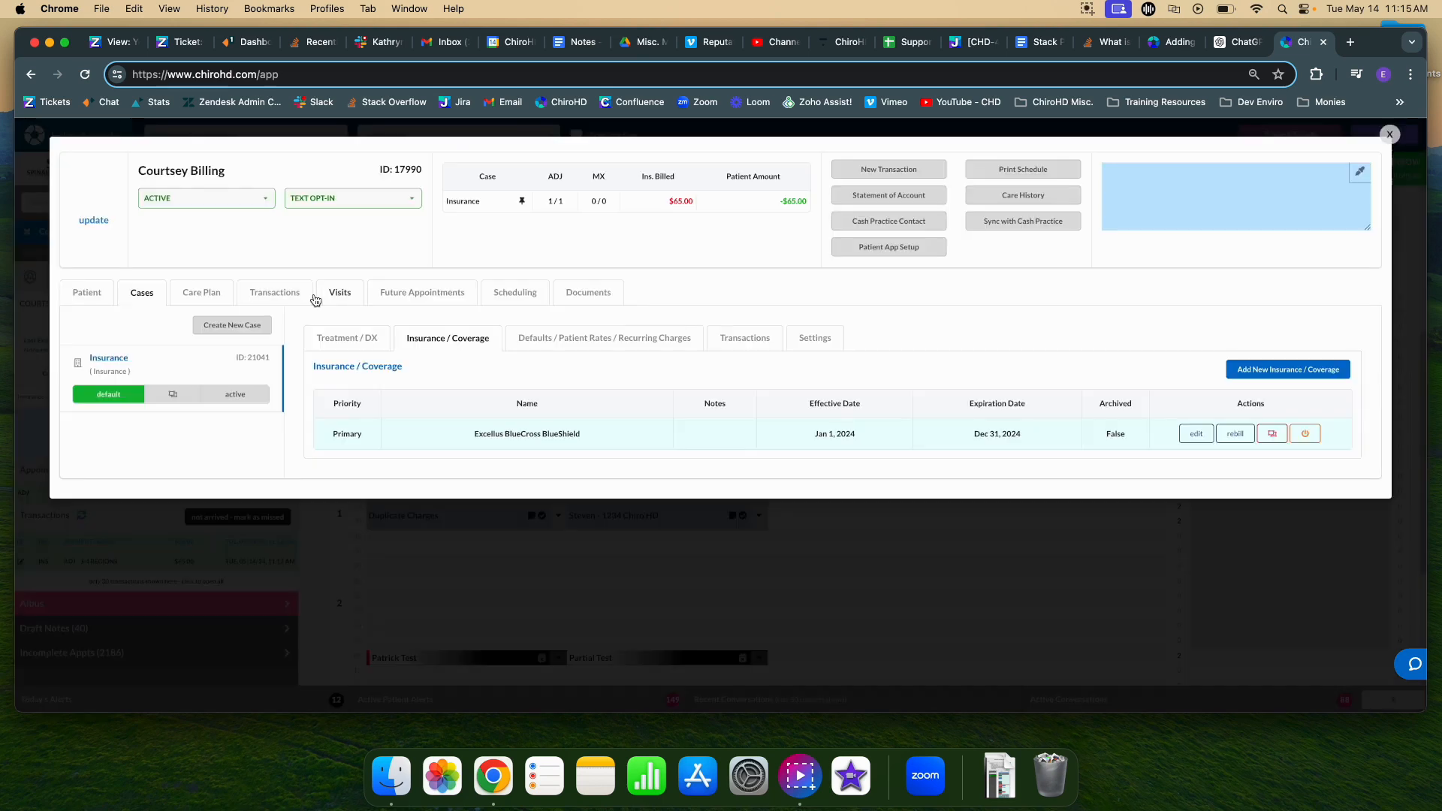
click(302, 296)
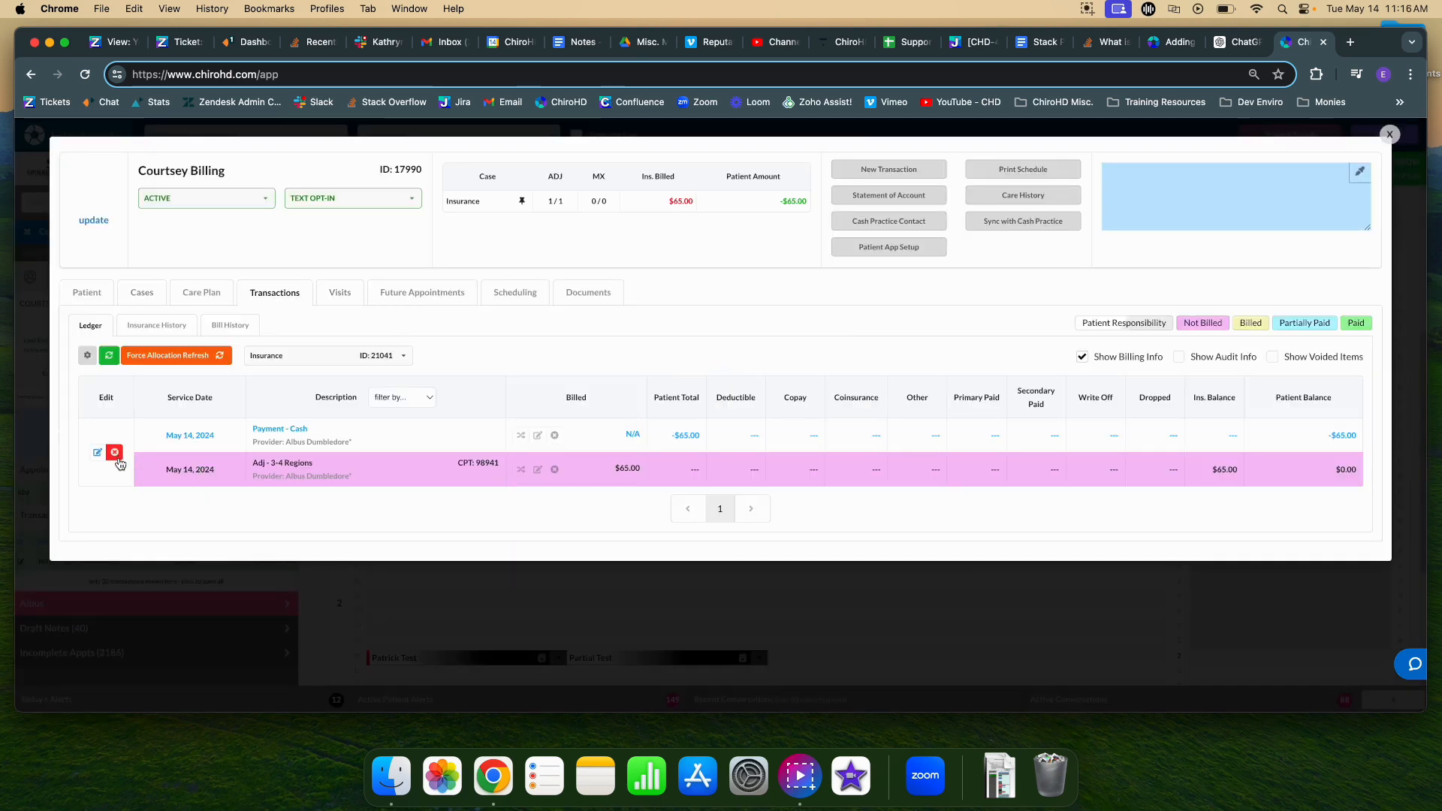
Delete the original Adj - 3-4 Regions charge, close the patient record and begin a new transaction.
click(552, 476)
click(934, 235)
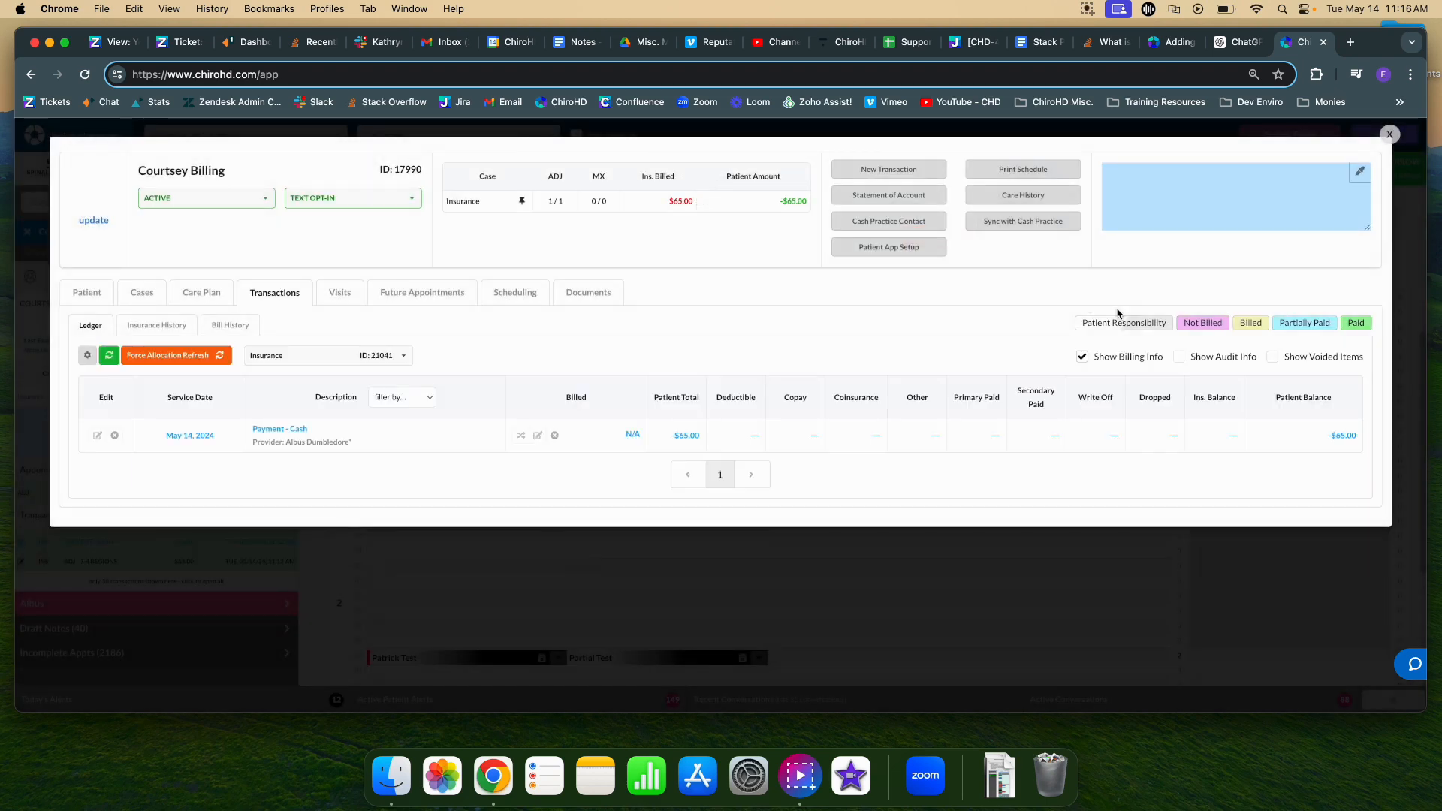
click(1388, 134)
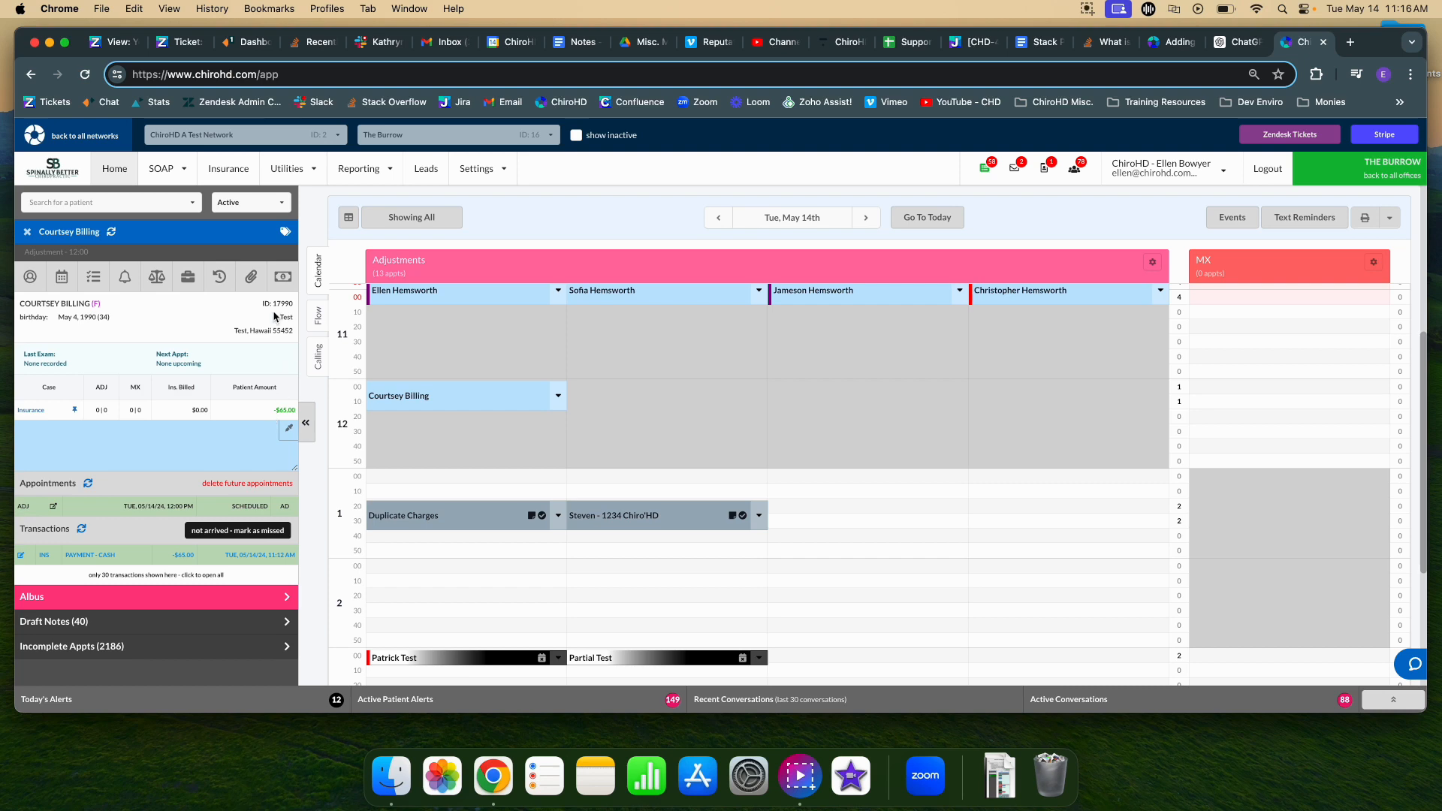
click(283, 279)
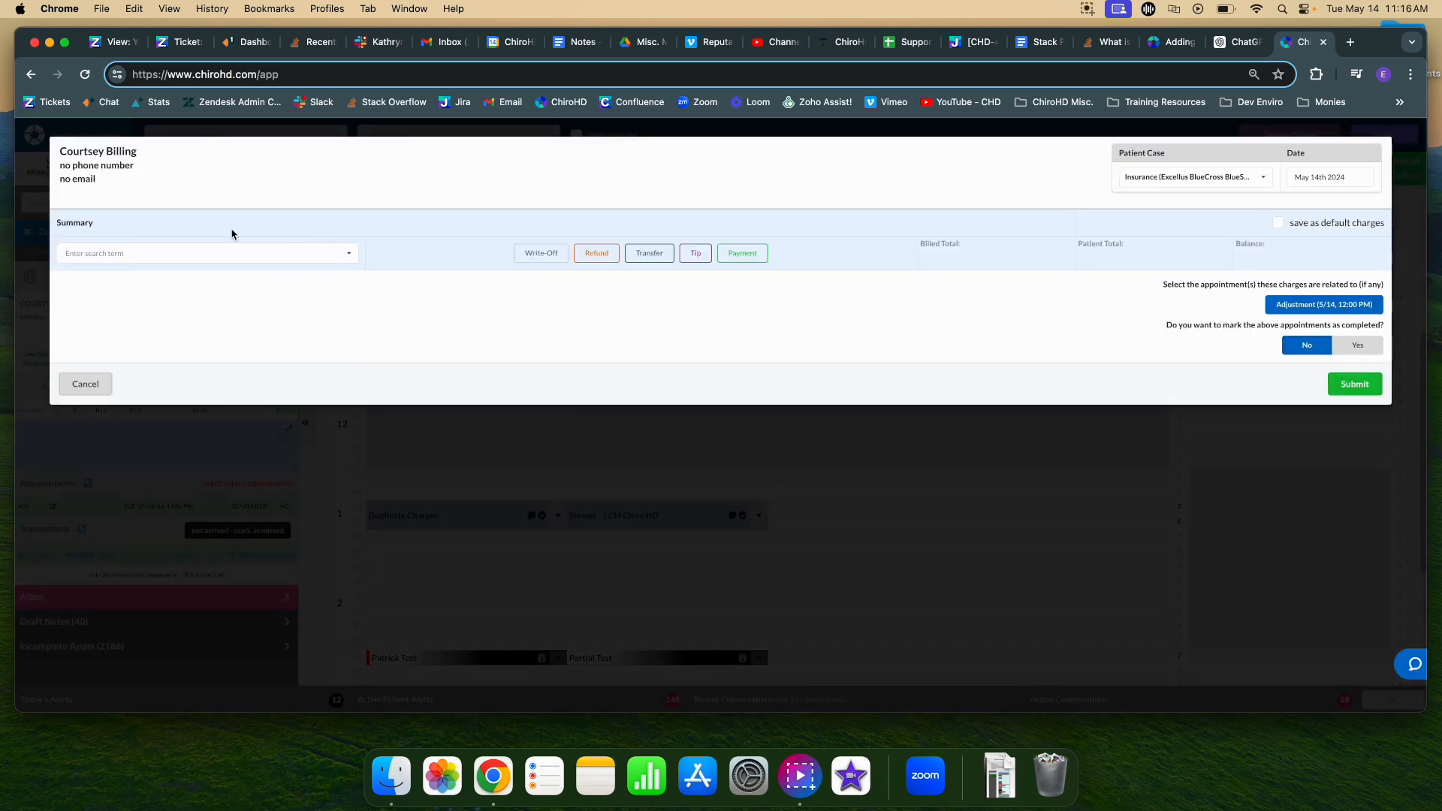
Re-add the Adj - 3-4 Regions charge on the Excellus case and view the $0.00-balance ledger.
click(205, 254)
text(adj)
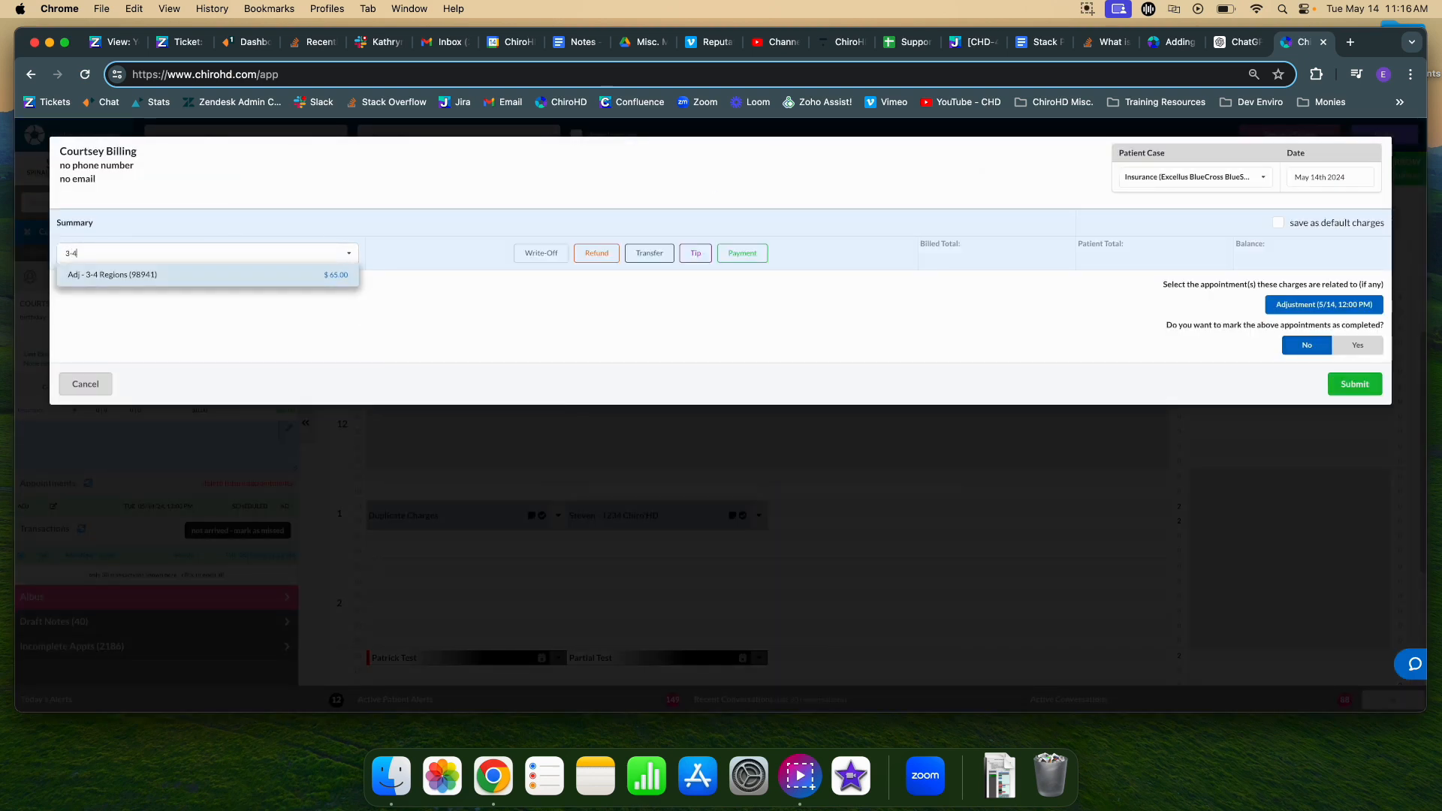
click(196, 273)
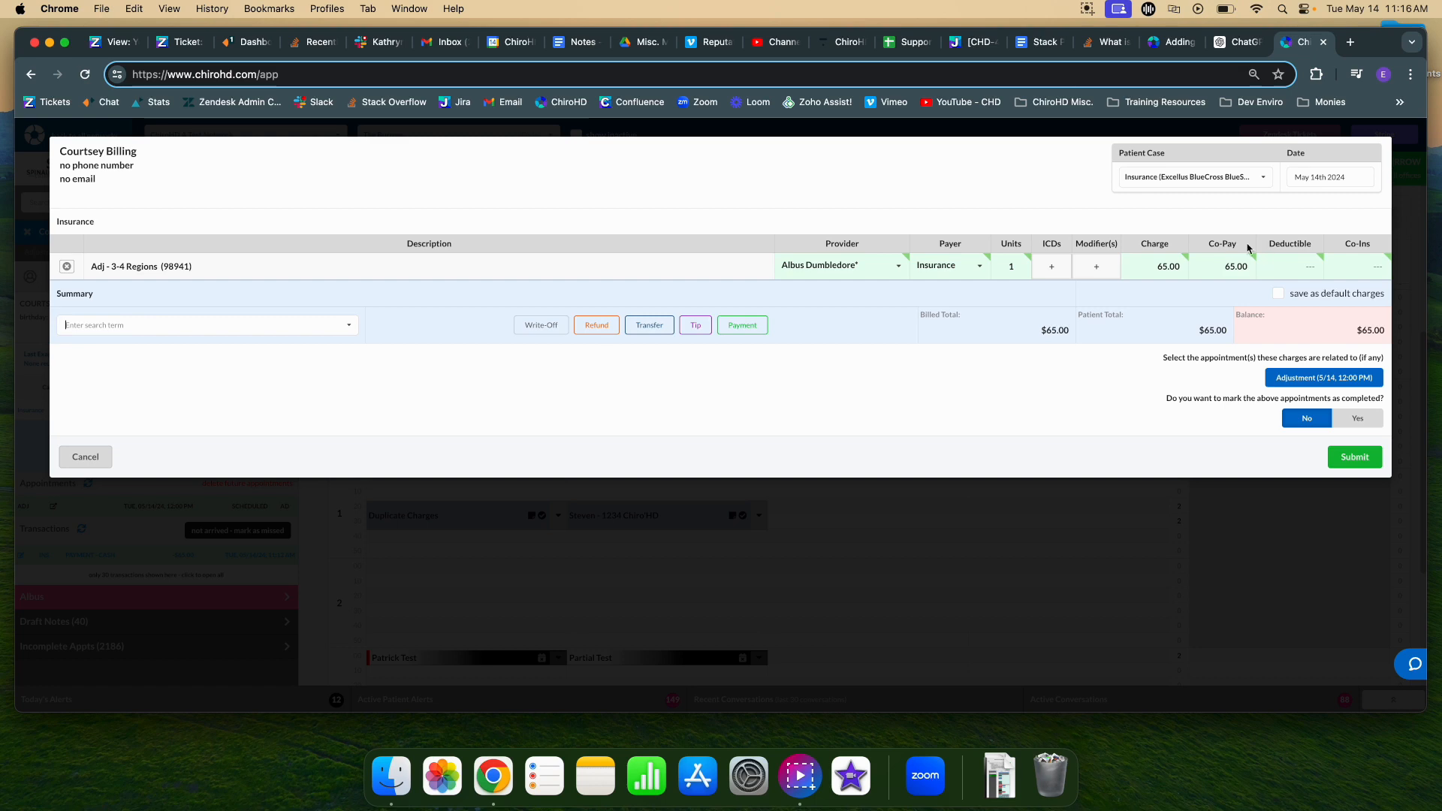
click(1365, 470)
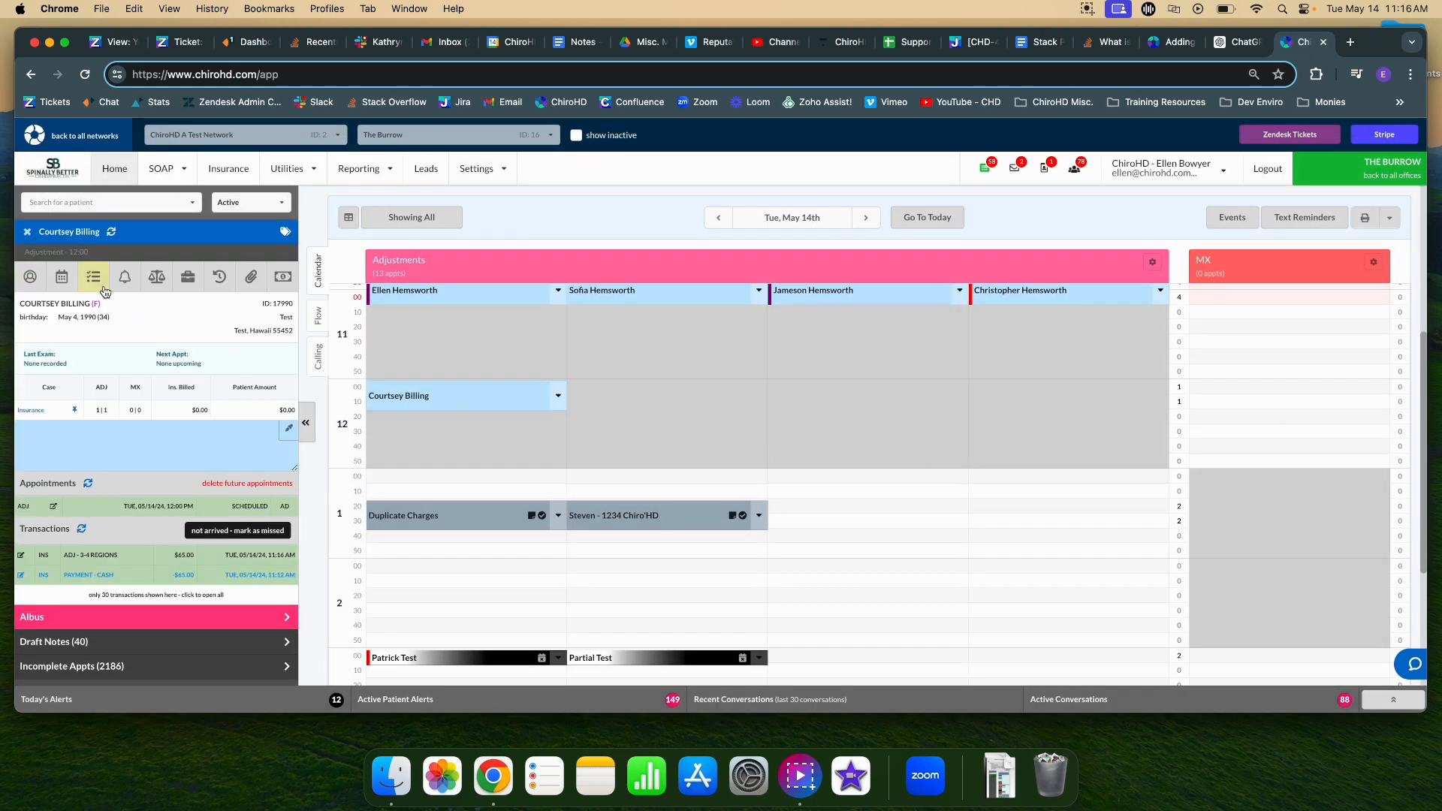
click(156, 278)
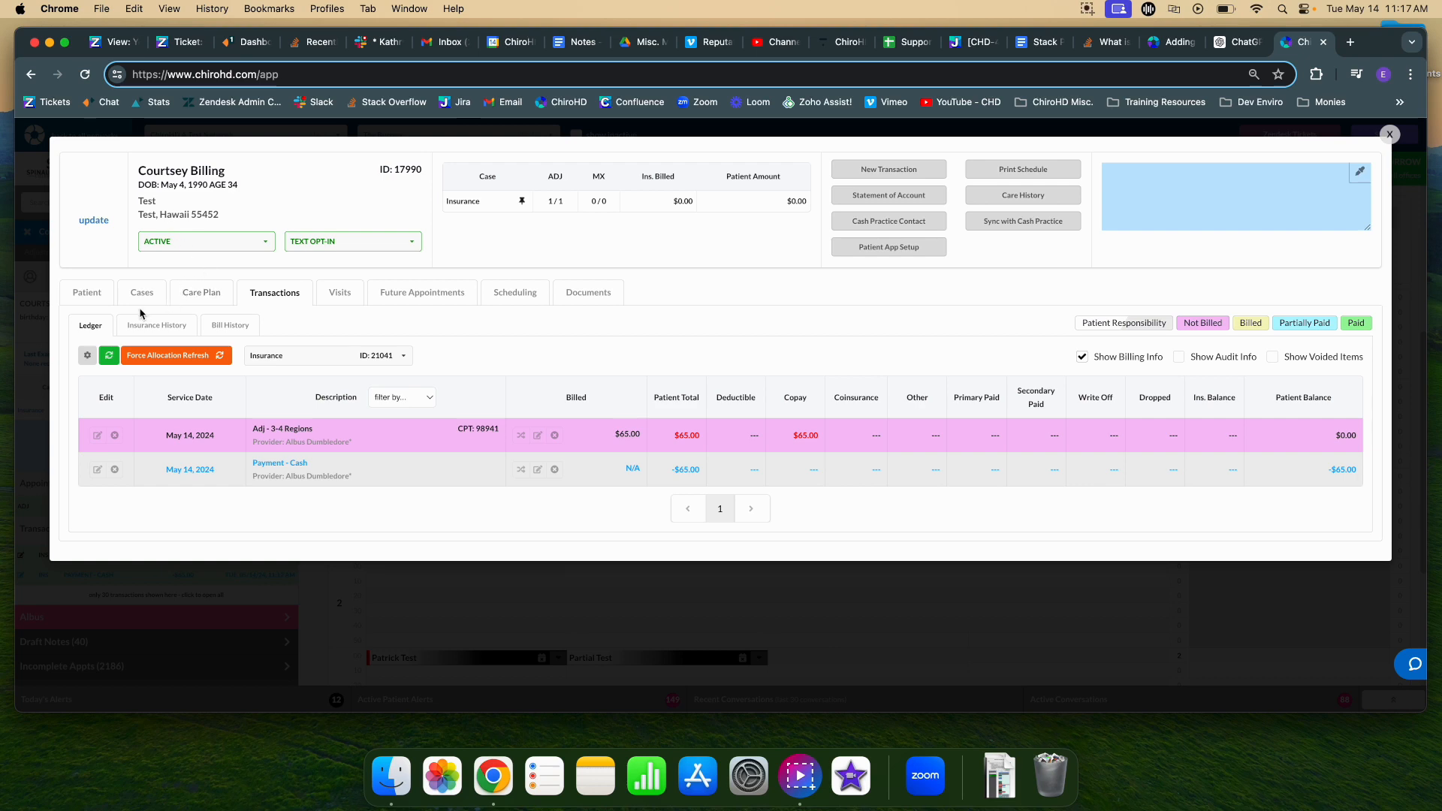
click(878, 171)
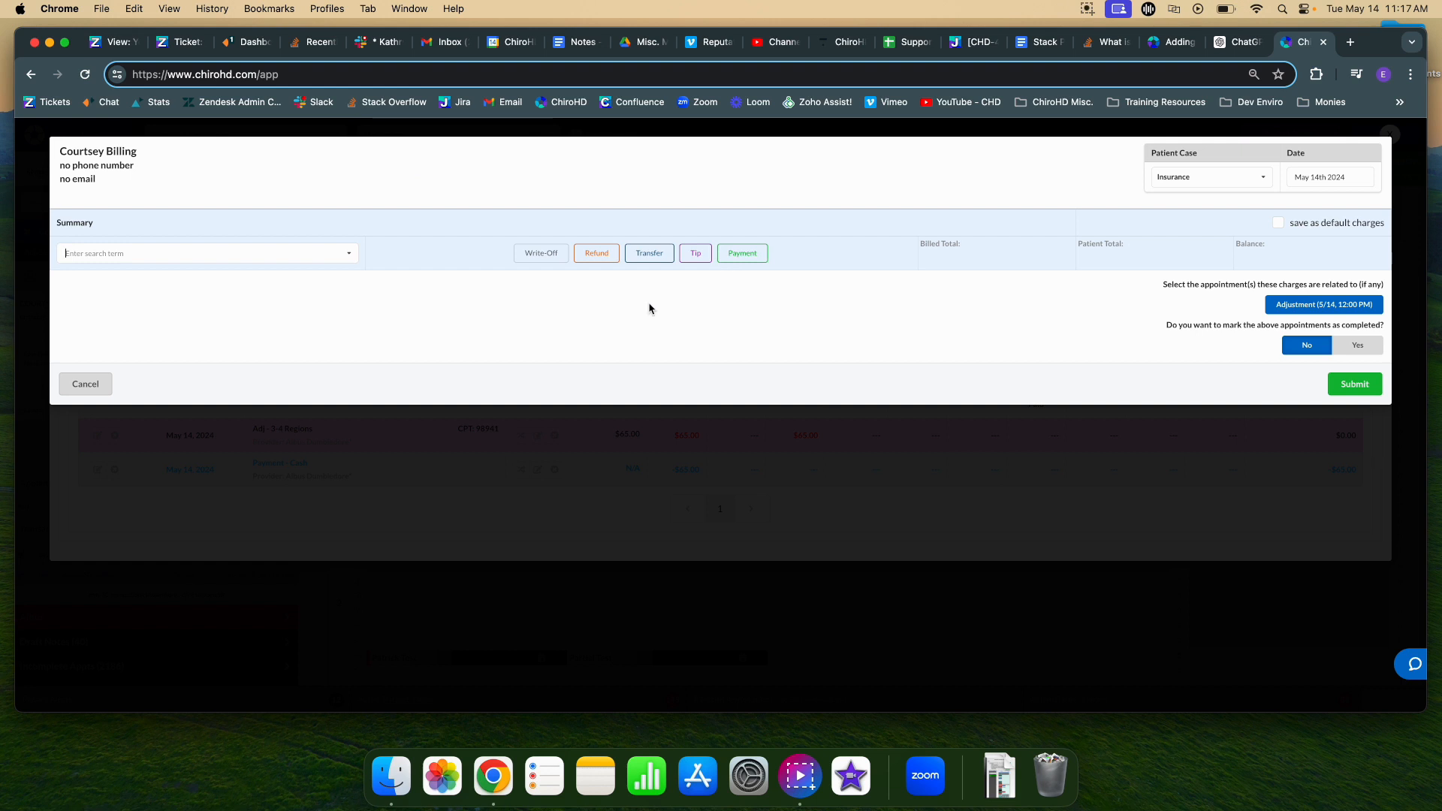
click(149, 259)
click(162, 284)
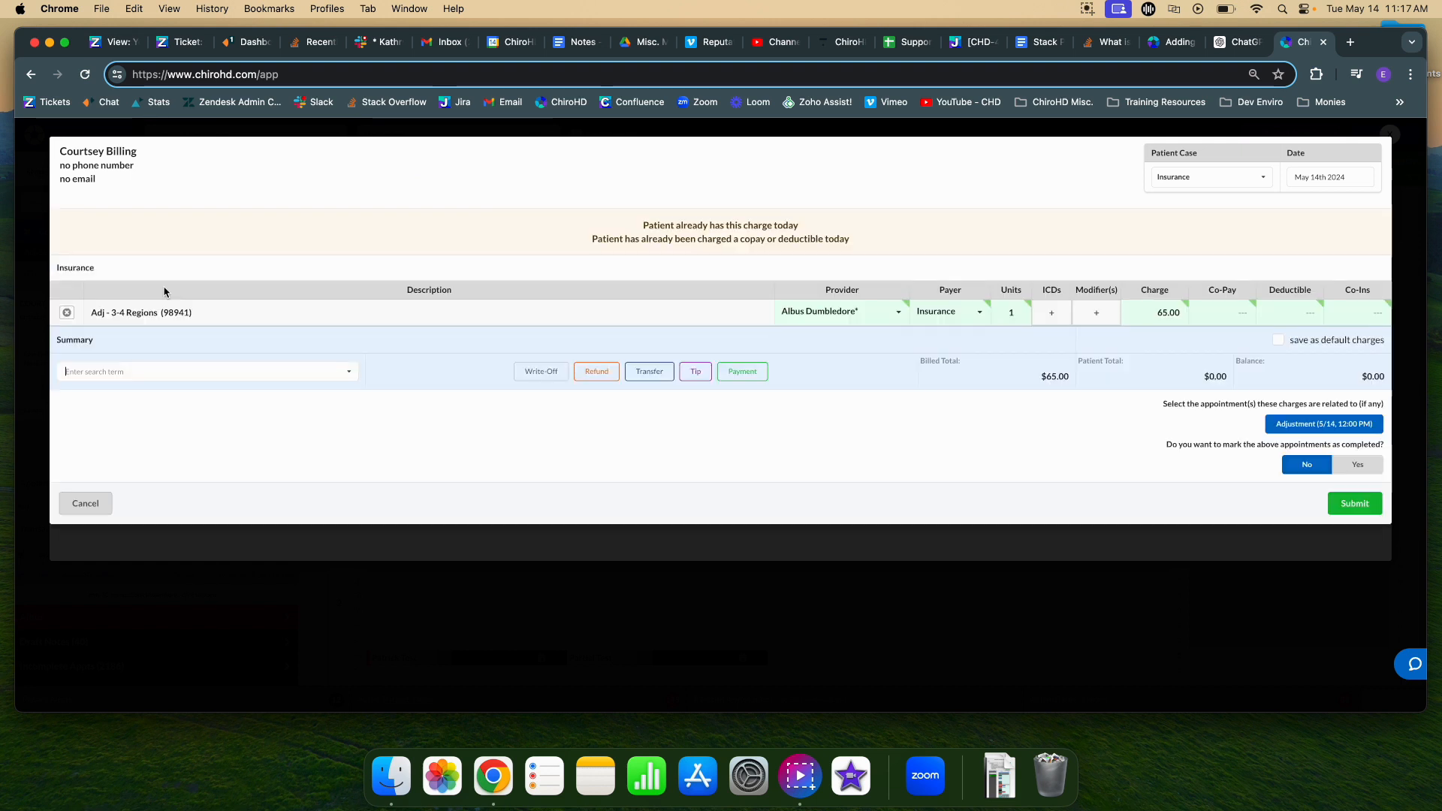
click(137, 373)
text(ex)
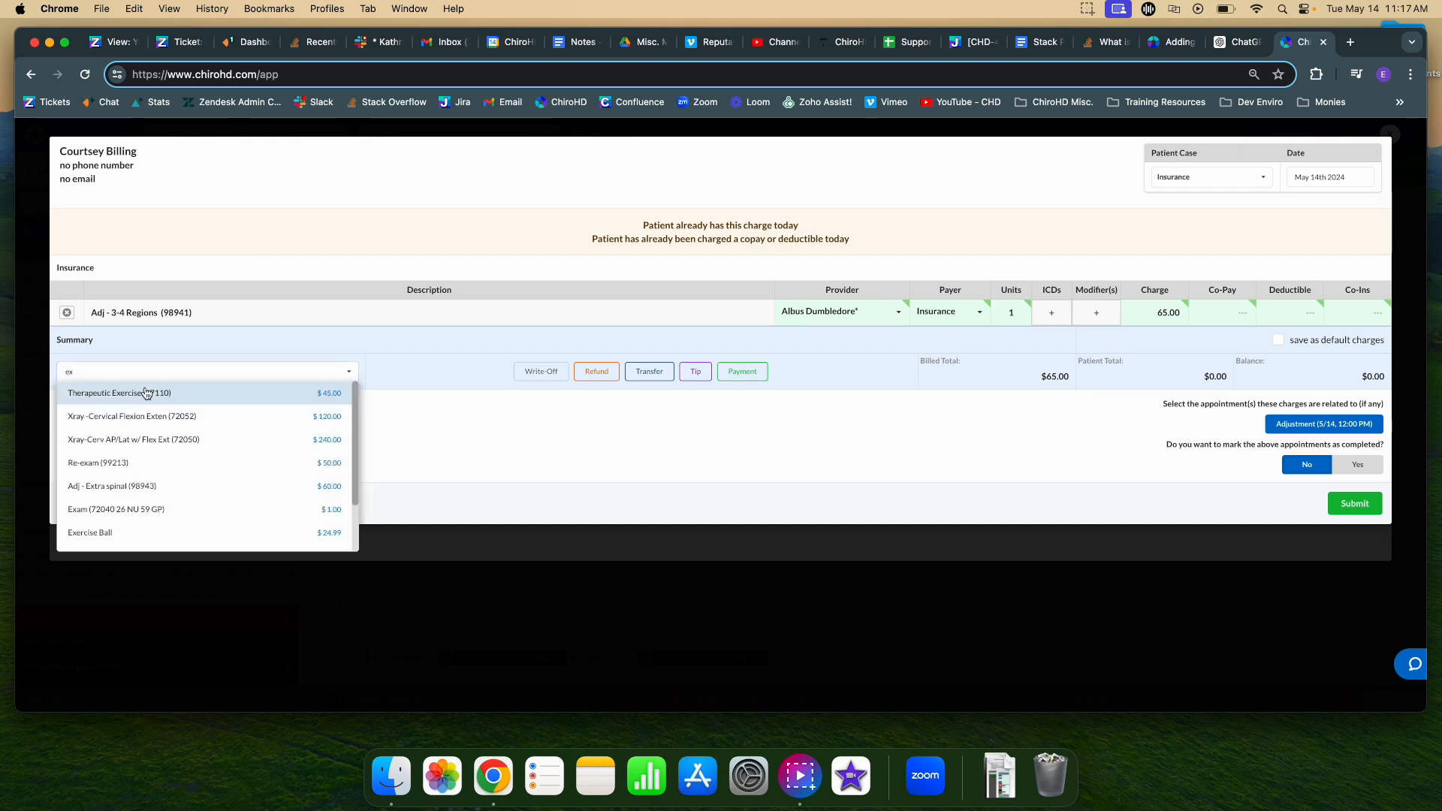
click(148, 392)
text(extra)
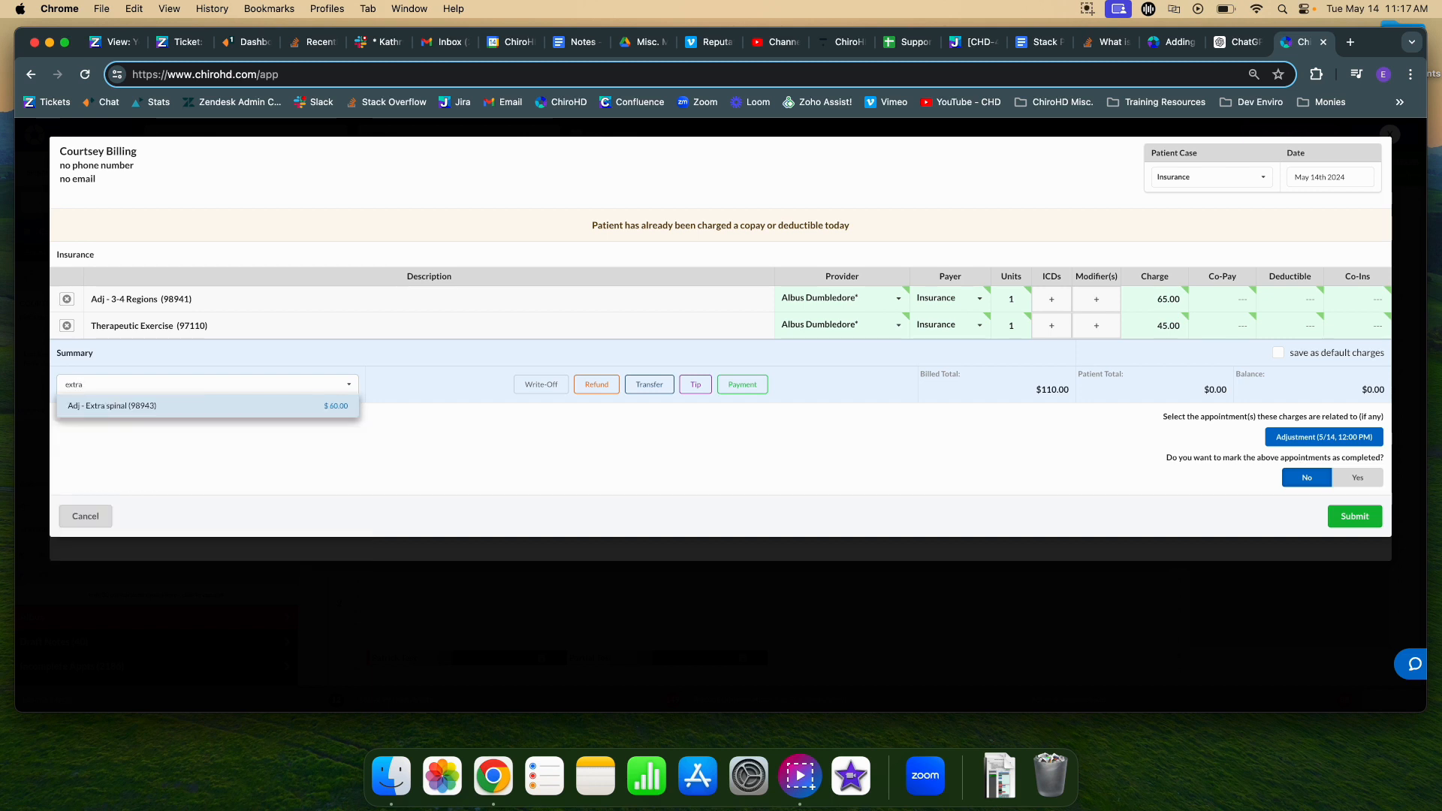
click(158, 406)
click(1239, 300)
text(0)
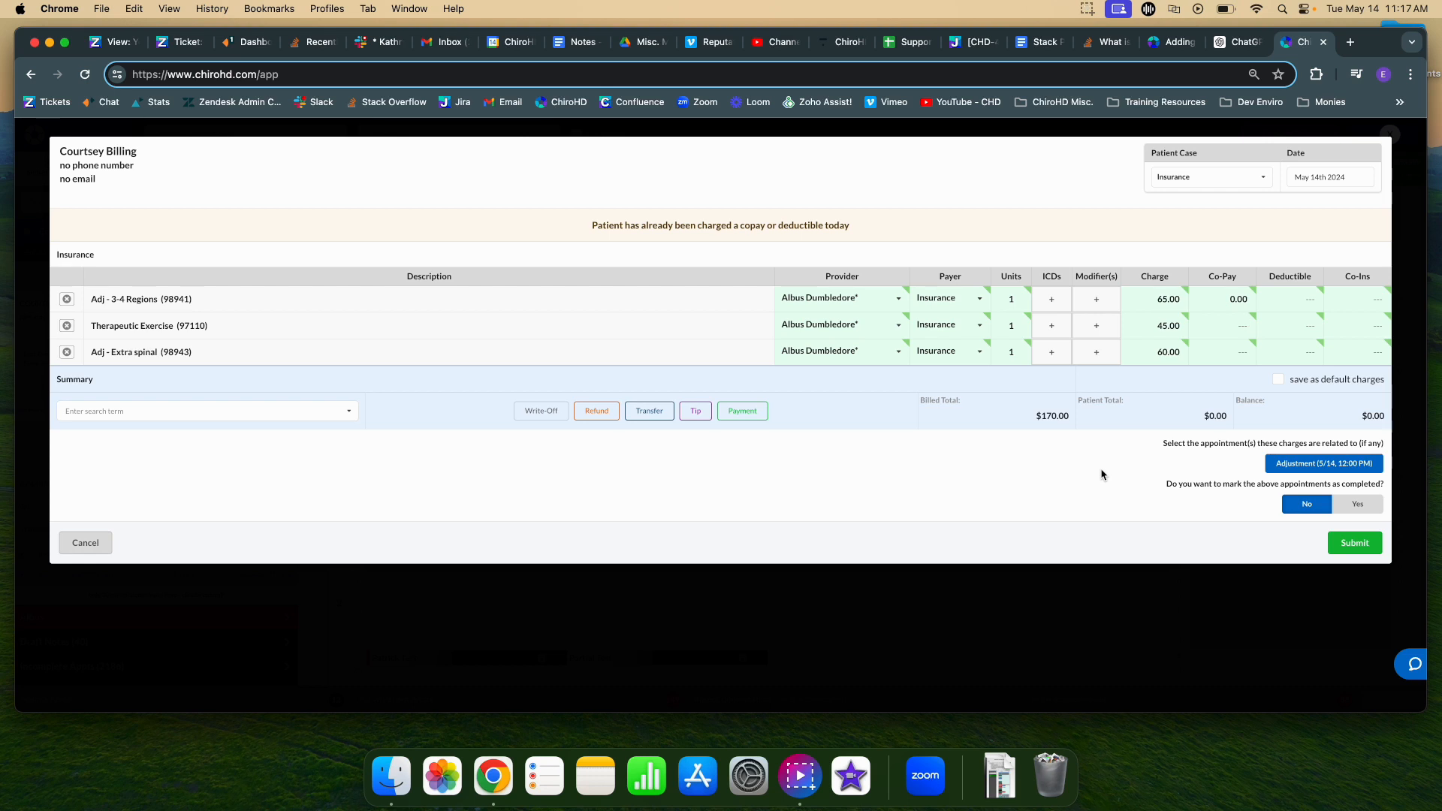
click(42, 566)
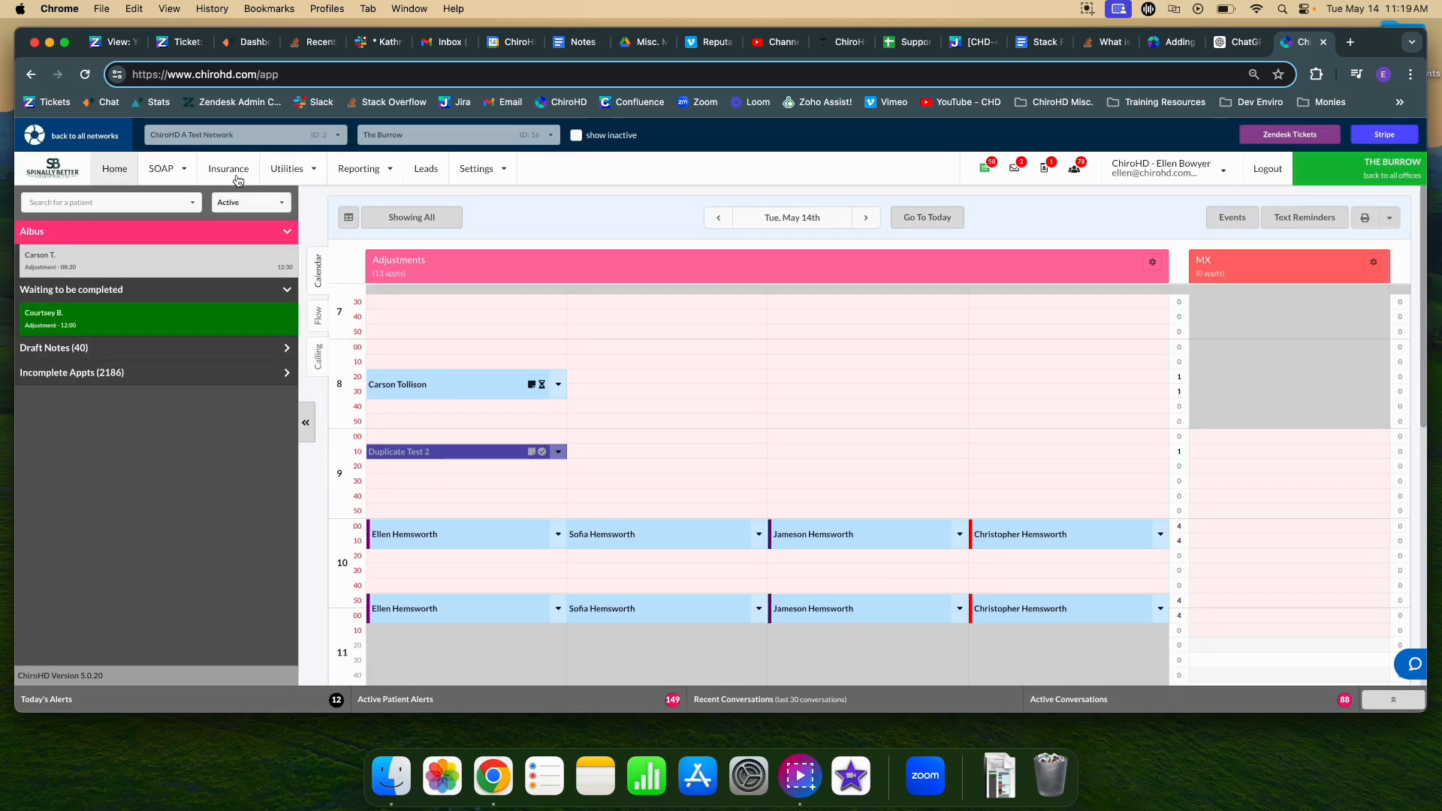
Create a claim containing only the patient's $65 Excellus charge, with all other patients deselected.
click(234, 173)
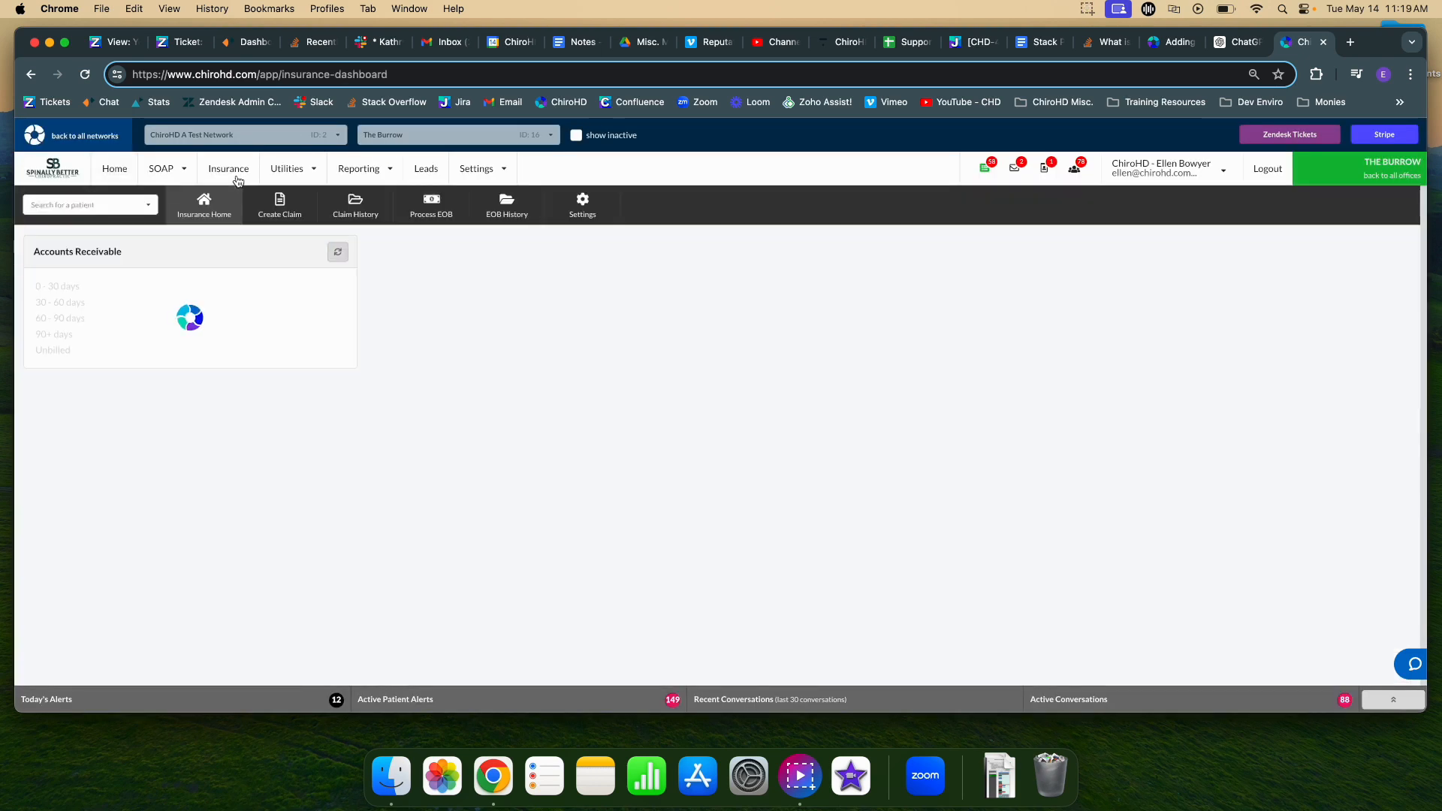
click(293, 206)
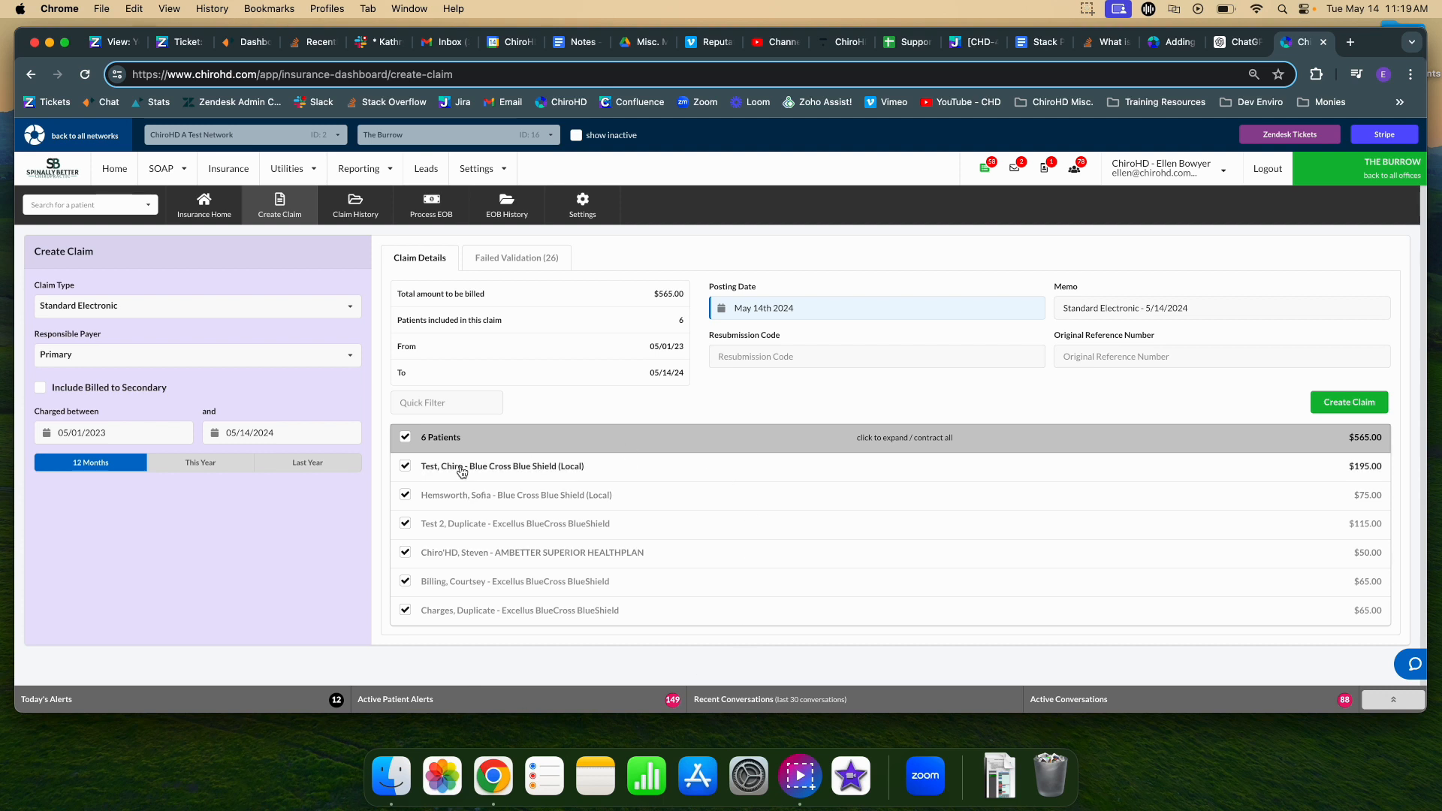
click(404, 437)
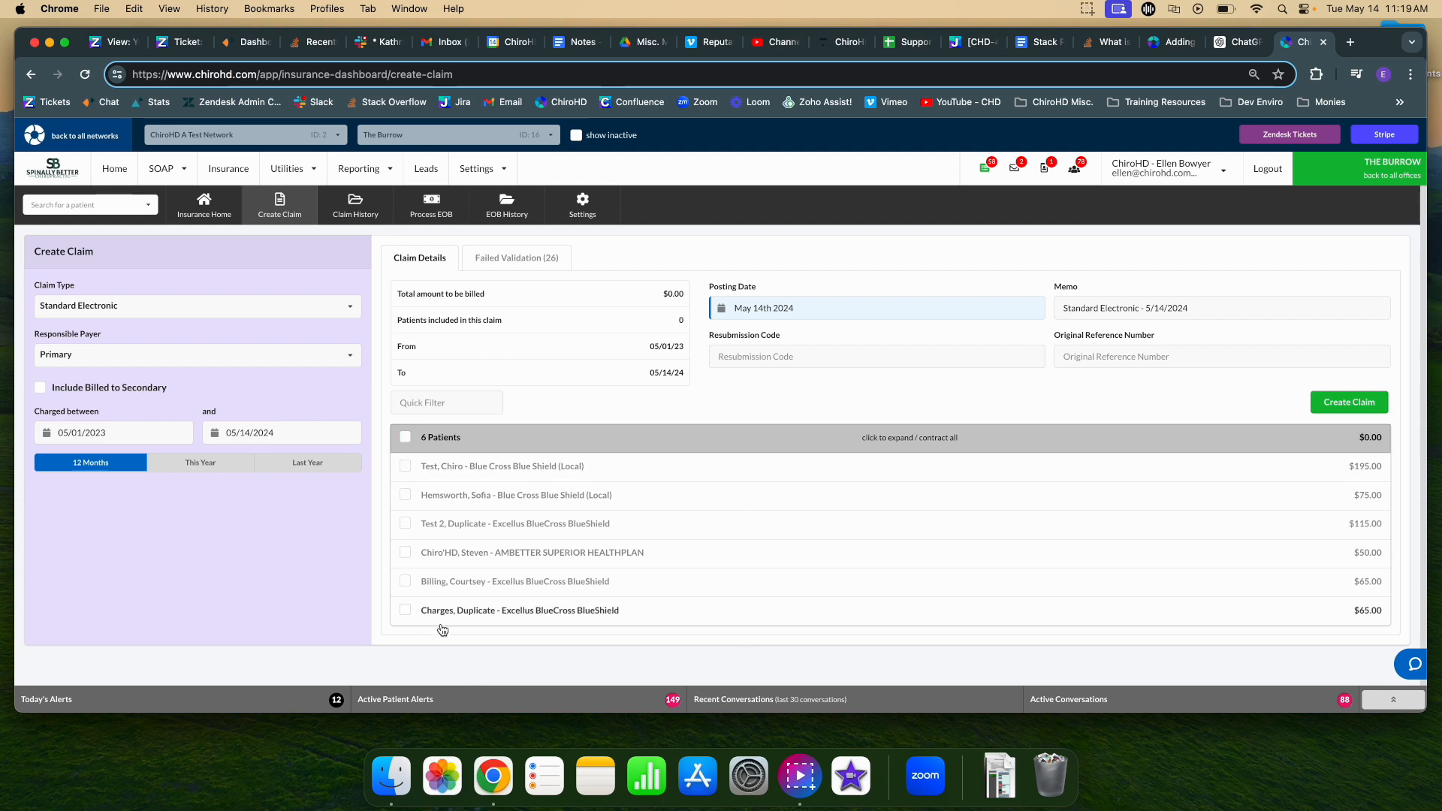
click(405, 581)
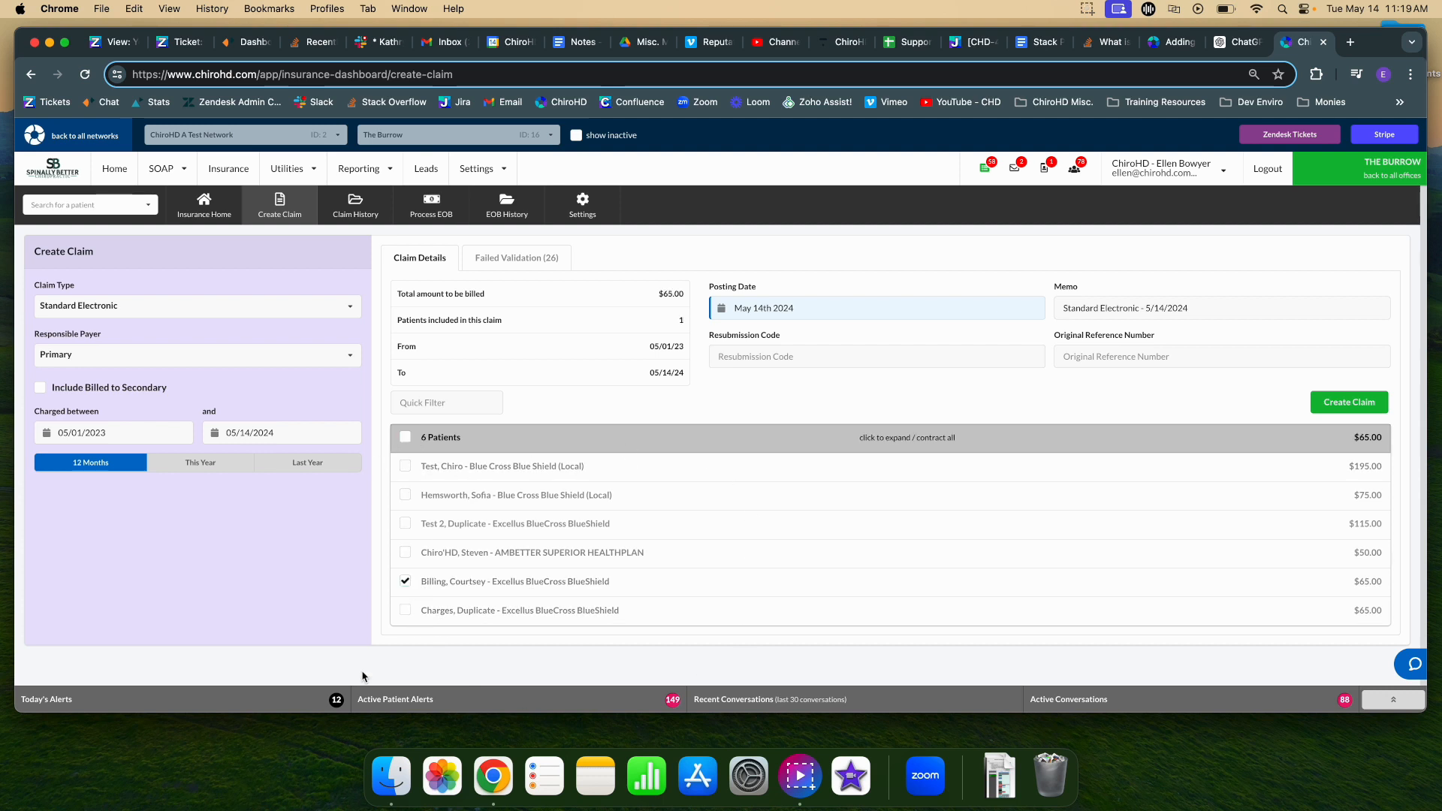
click(1353, 410)
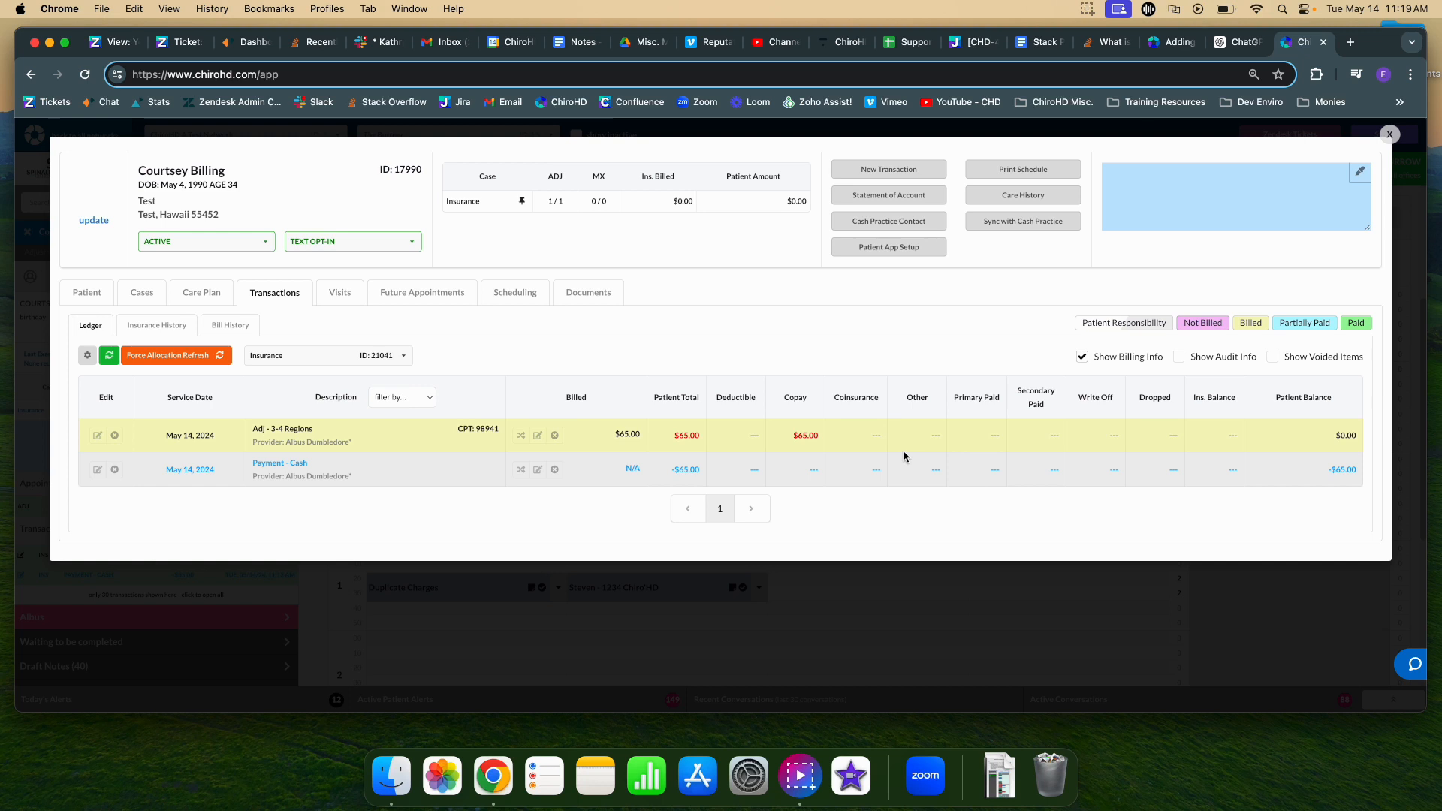
Start an EOB for payer Excellus BlueCross BlueShield with a 0.00 check amount.
click(1389, 134)
click(221, 170)
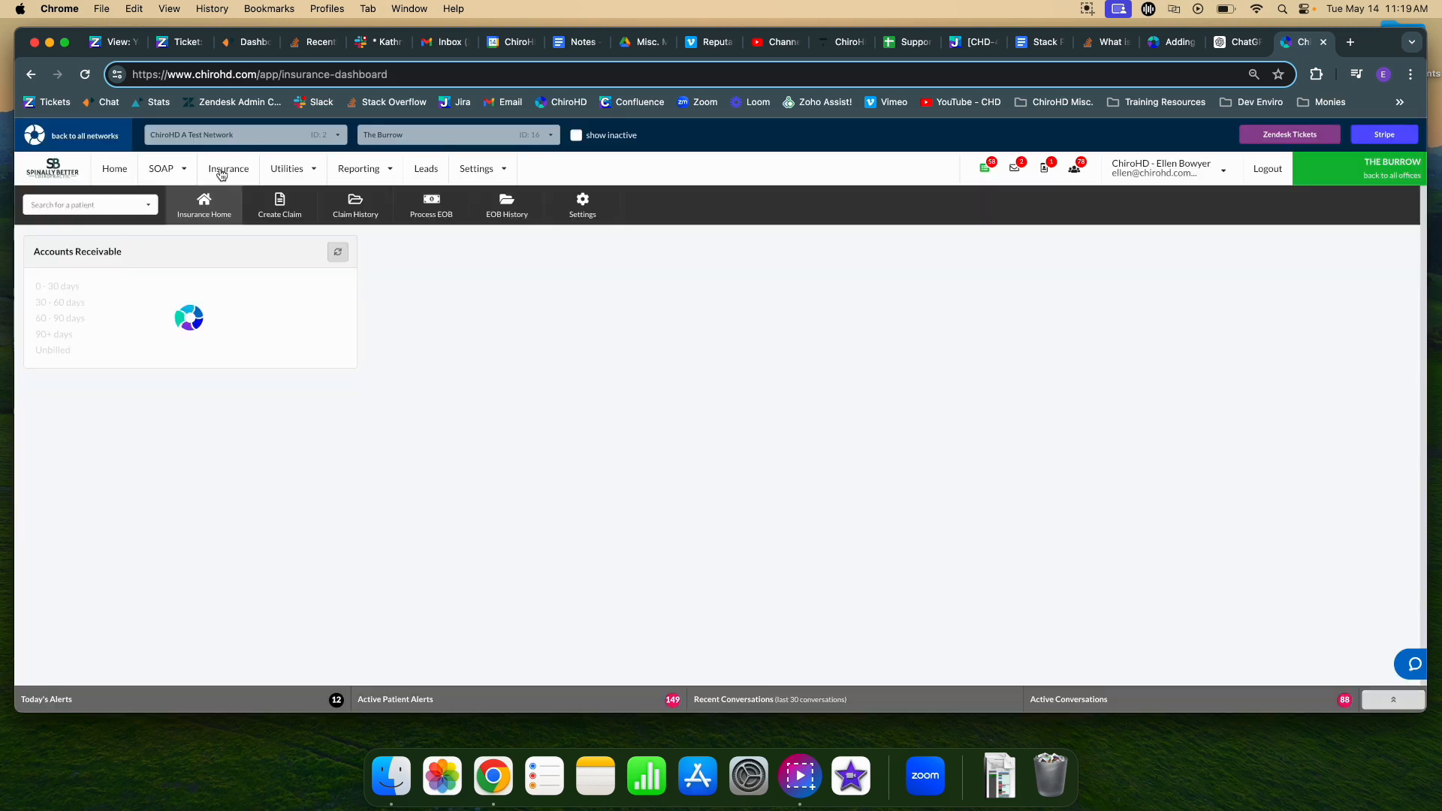
click(414, 217)
click(416, 321)
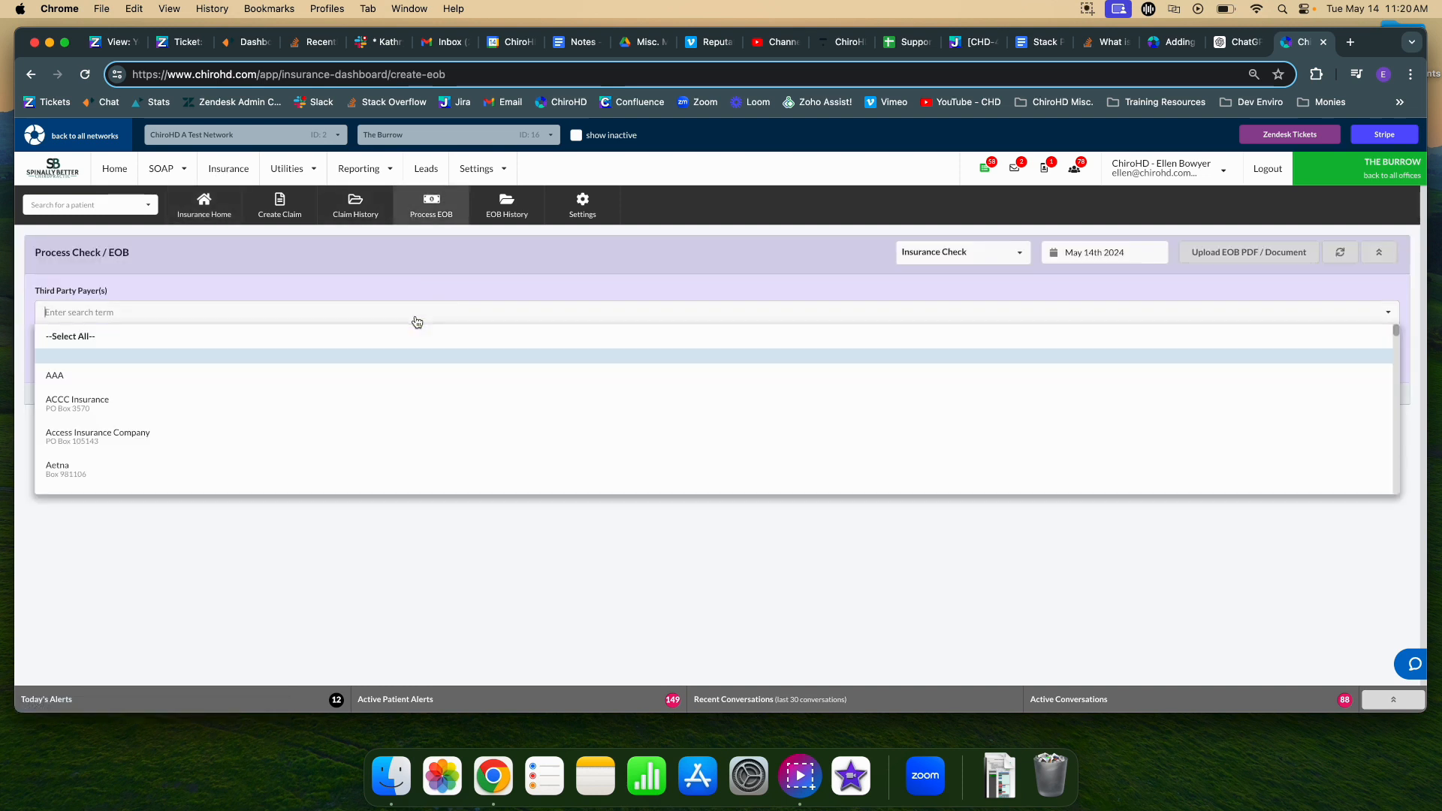
text(car)
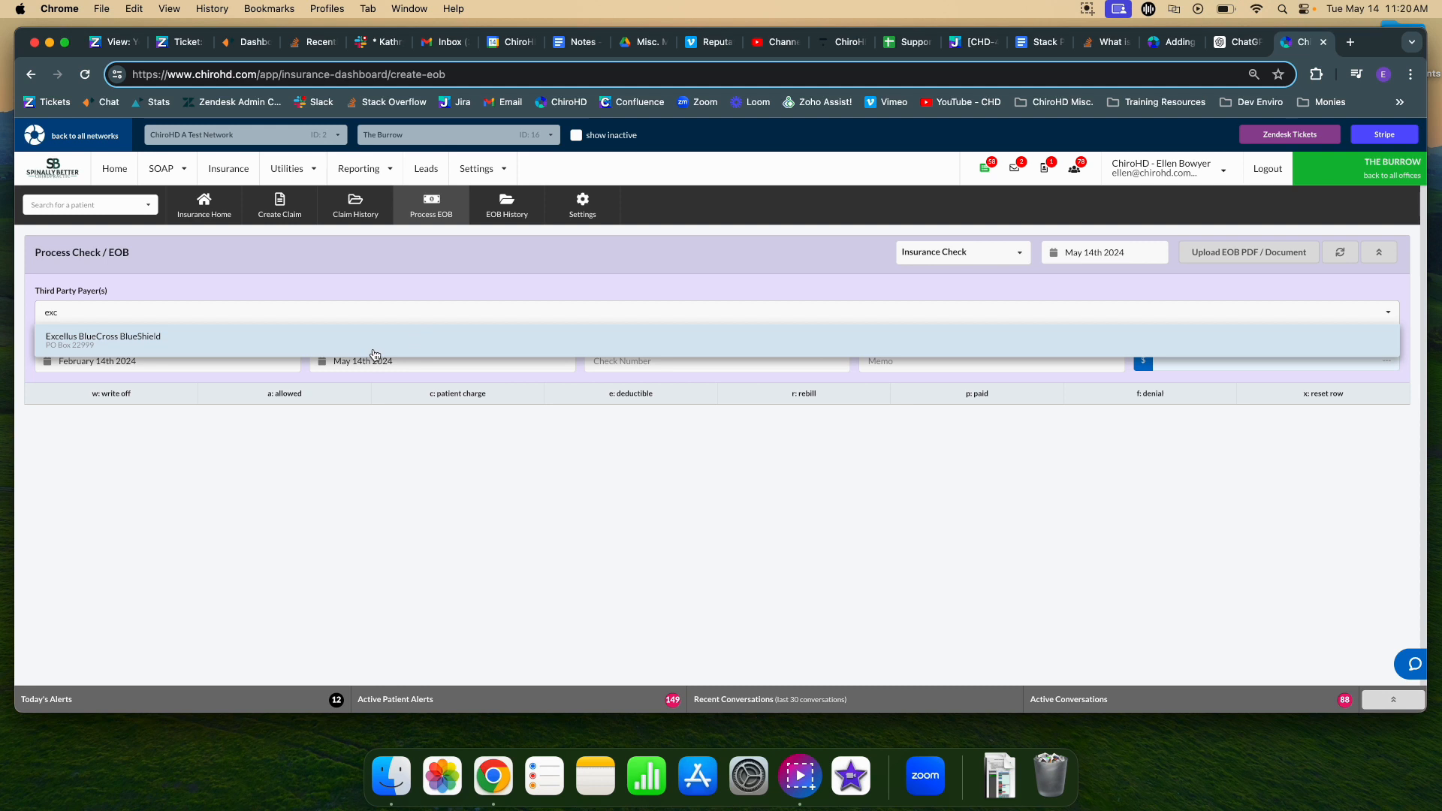
click(377, 348)
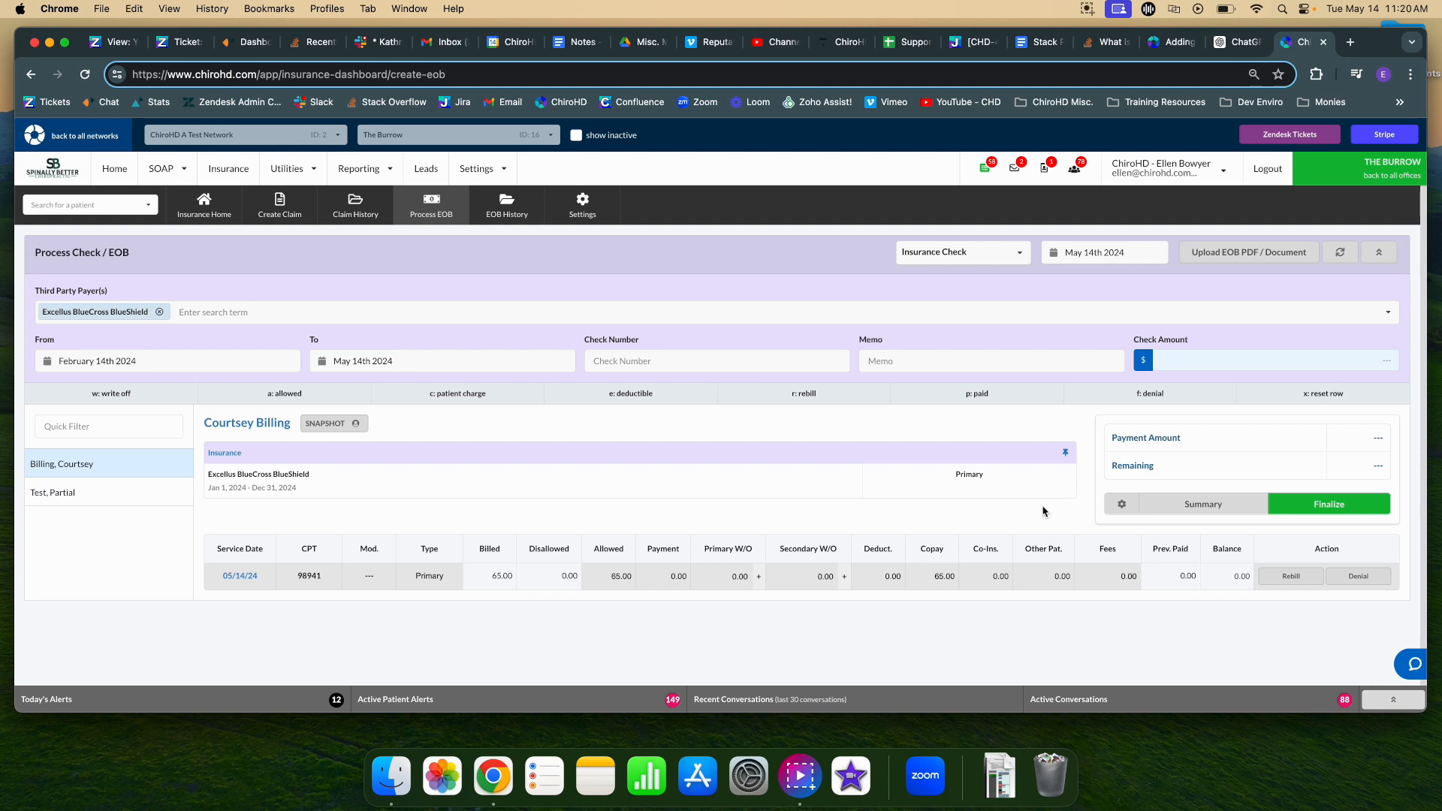
click(1304, 366)
text(0.00)
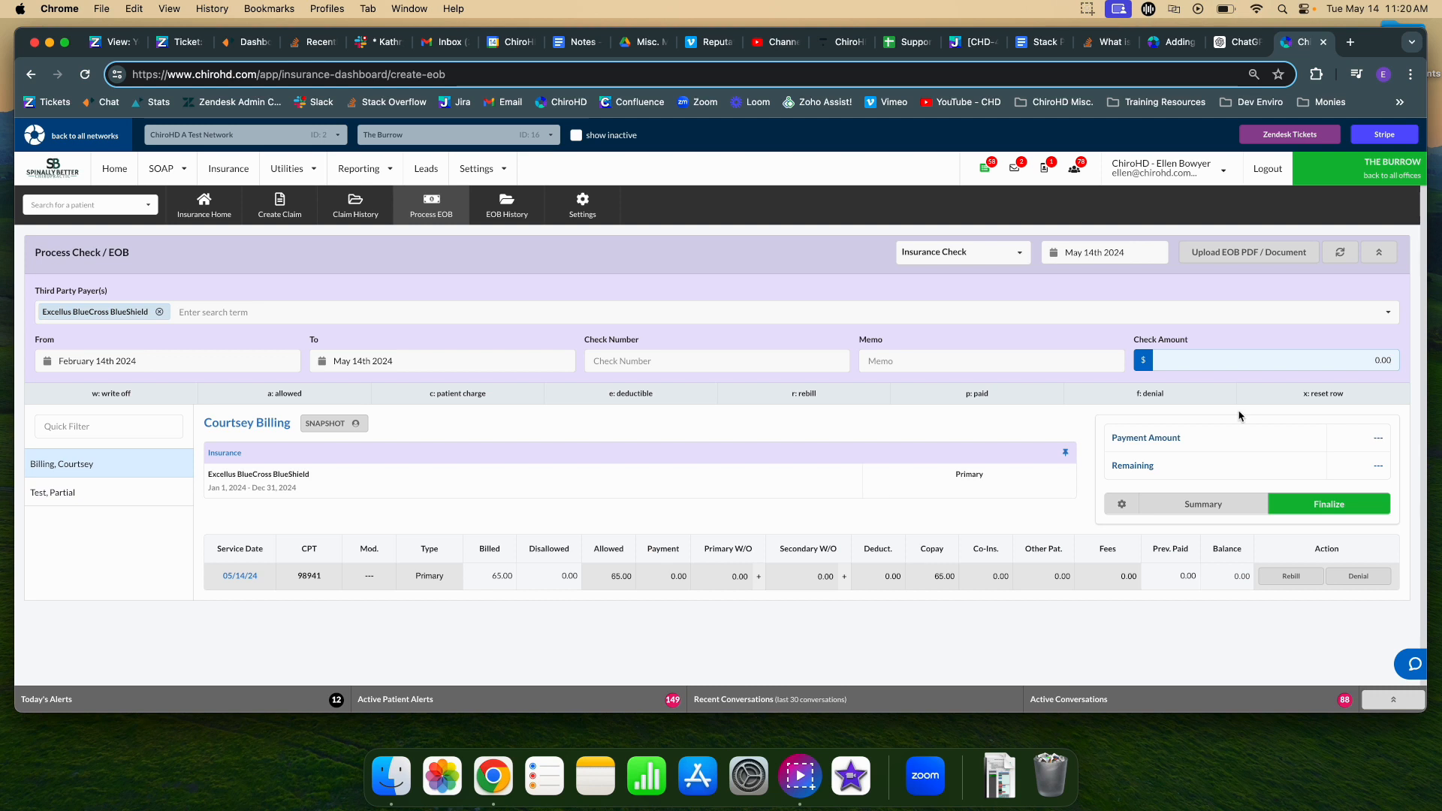
Post a $0 insurance payment with the 65.00 copay on the 98941 line and finalize the EOB.
click(663, 575)
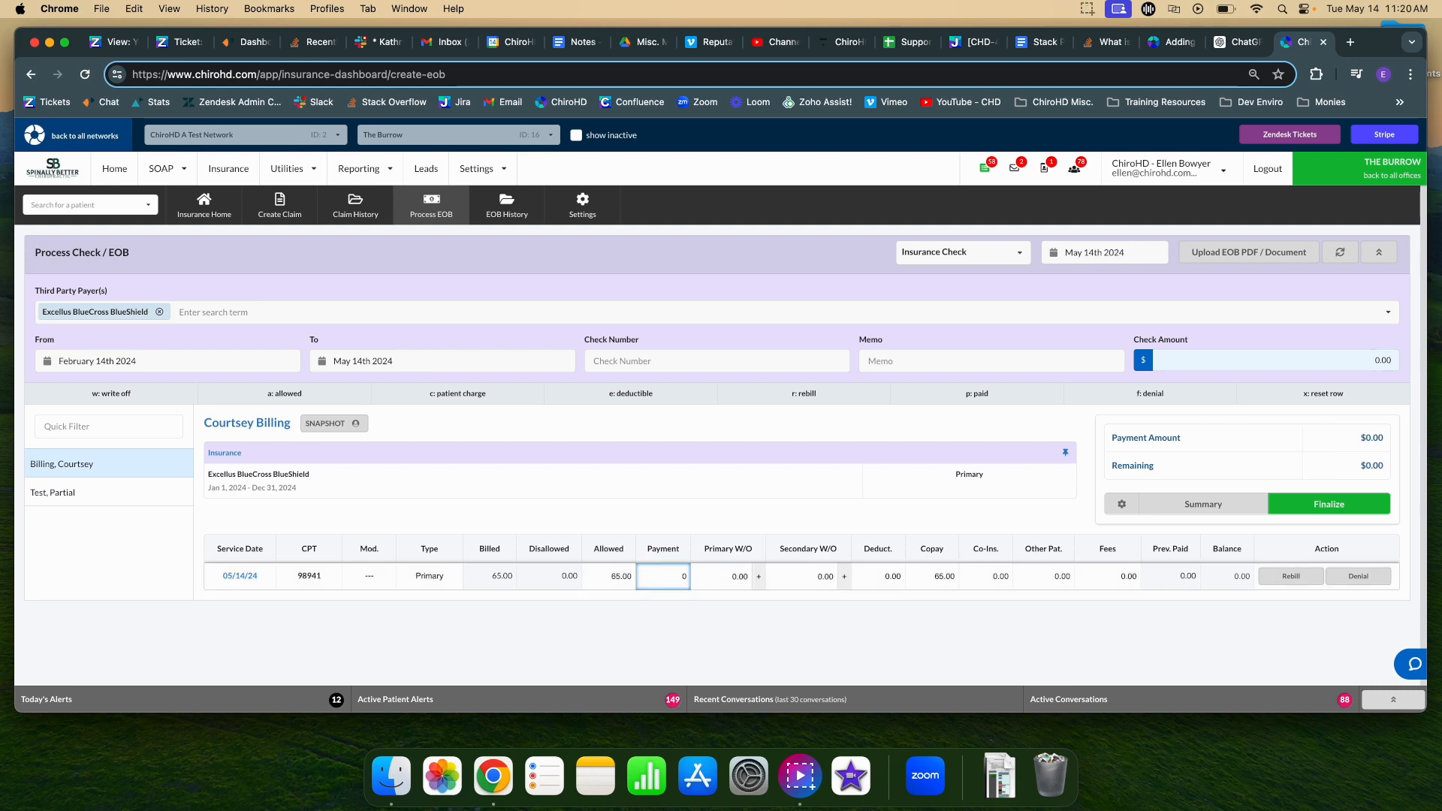
key(Tab)
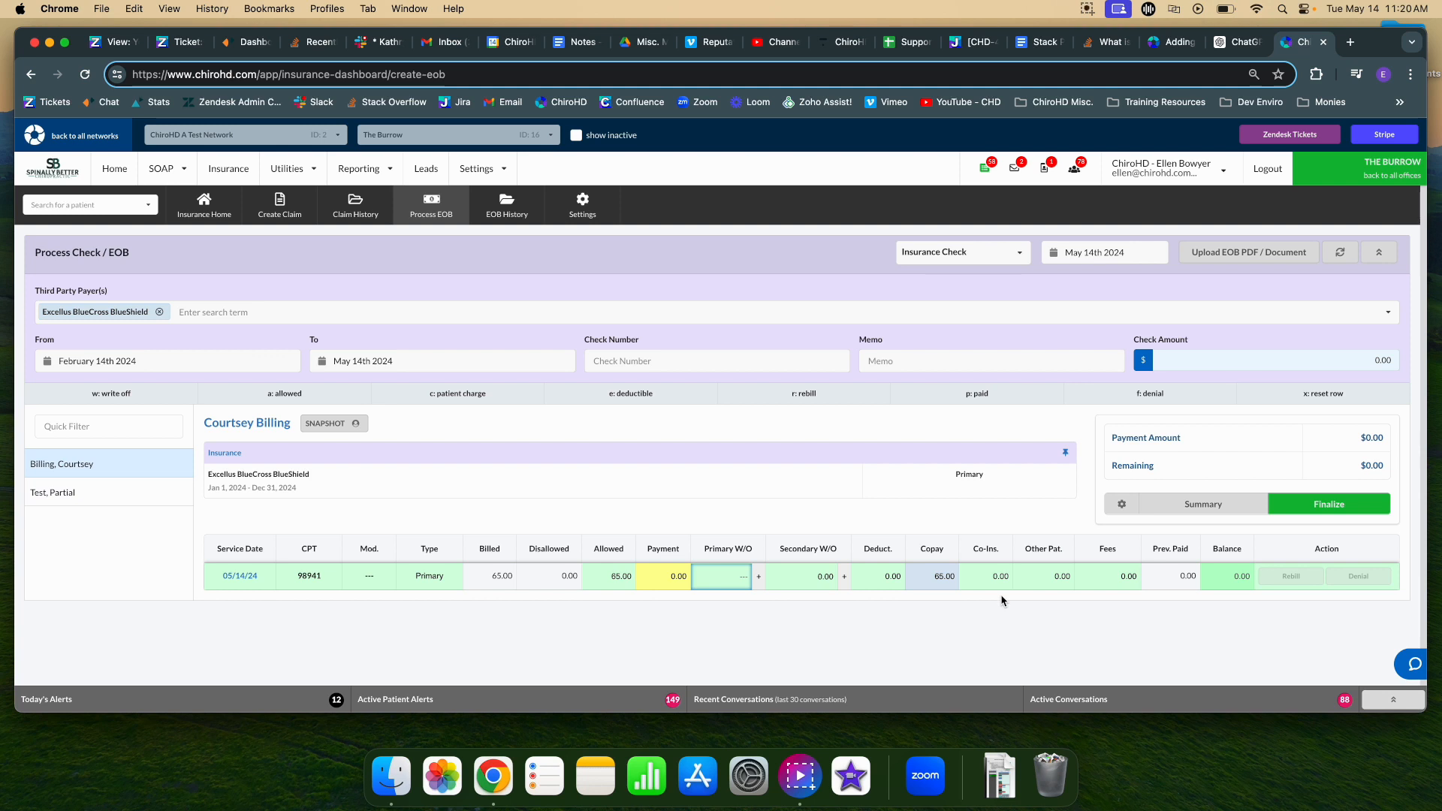
click(920, 576)
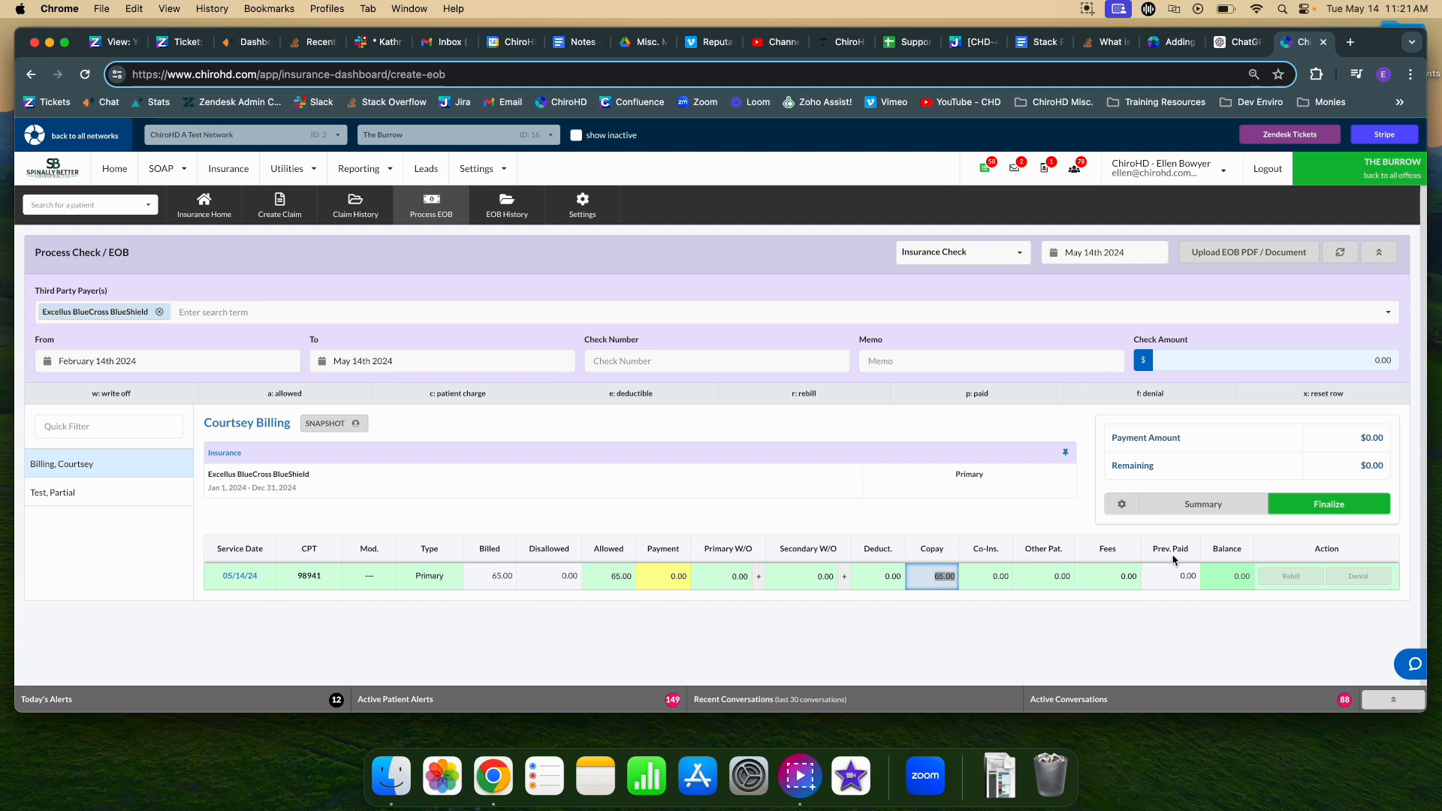
click(1333, 503)
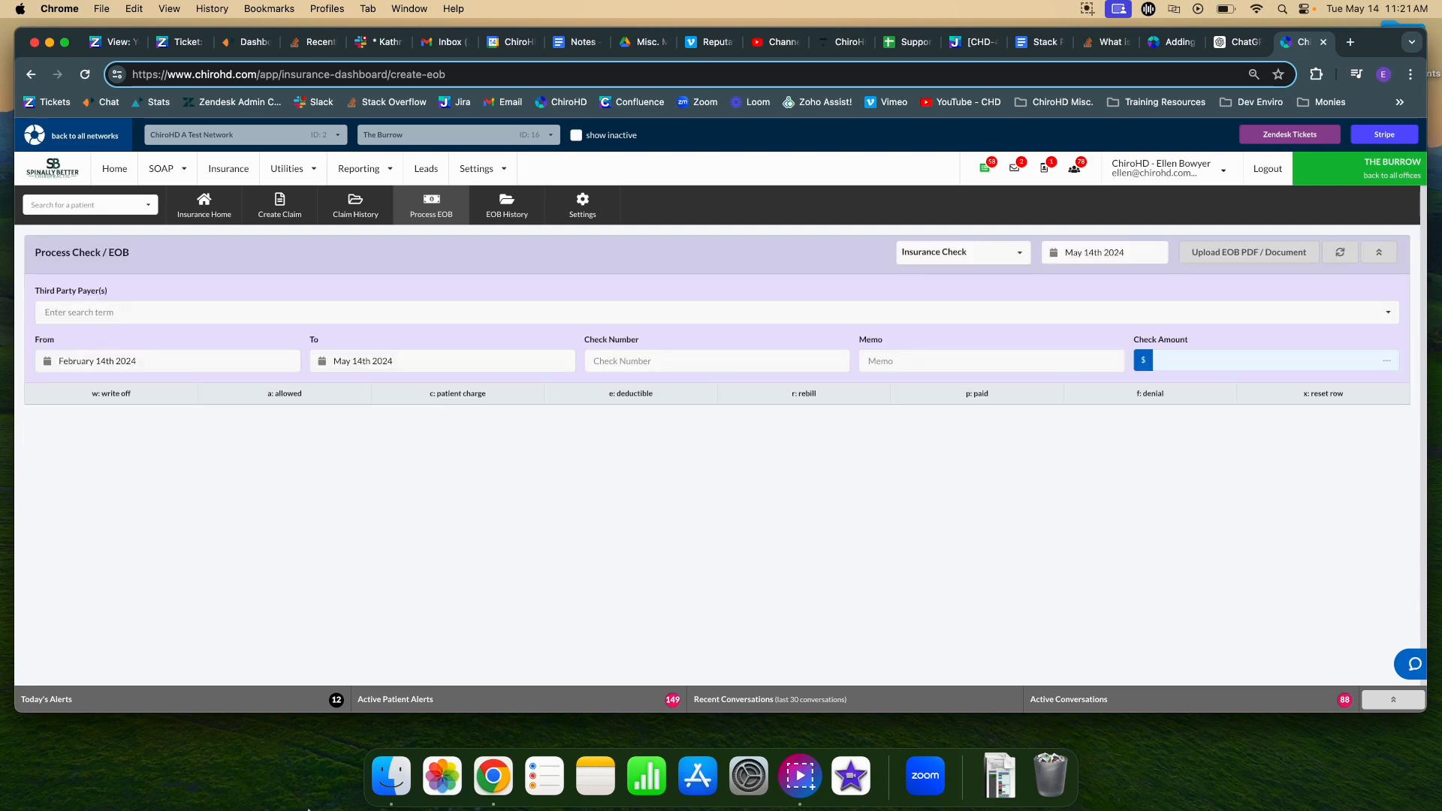
View the patient's Insurance History, showing the $65.00 Excellus 98941 charge as Paid.
click(114, 168)
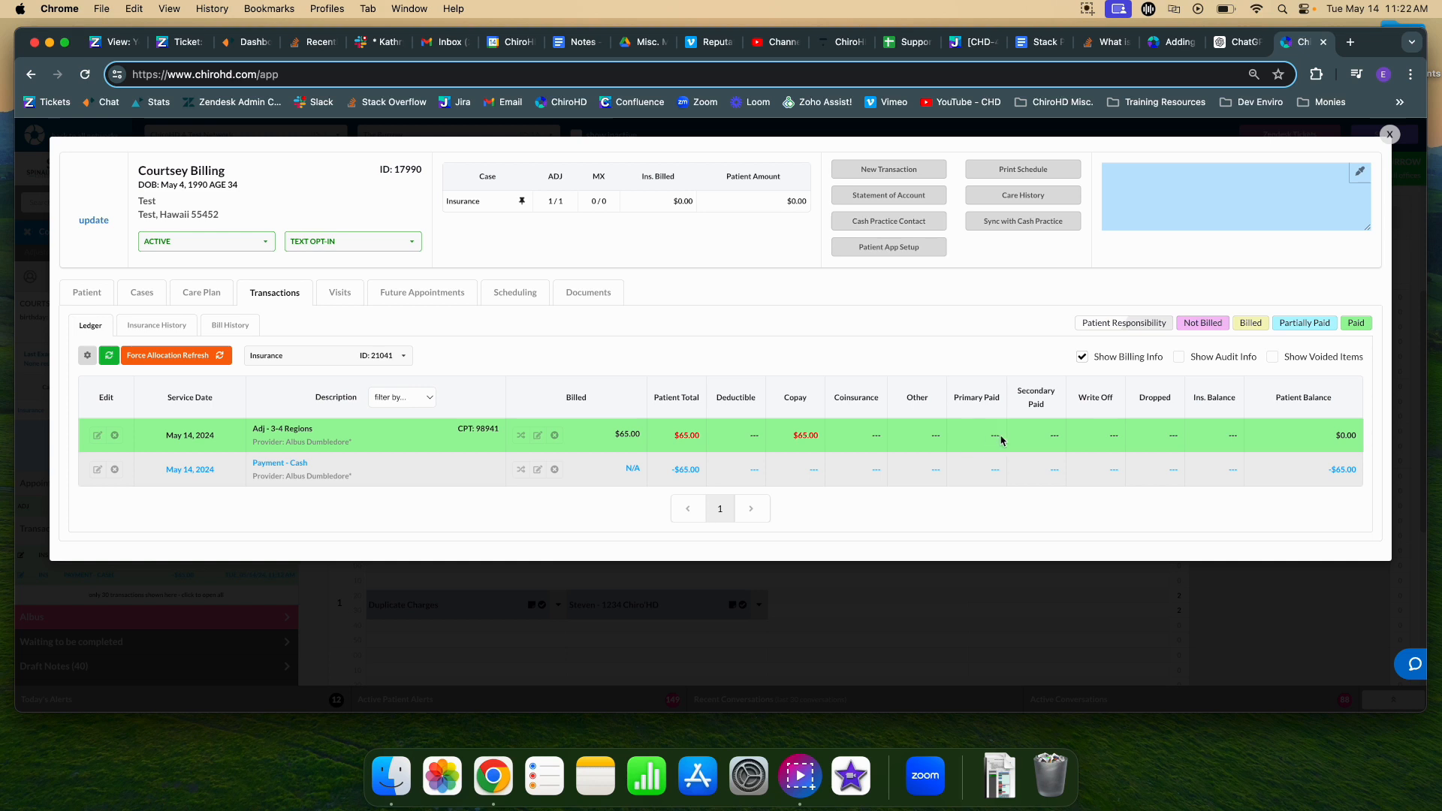
click(158, 325)
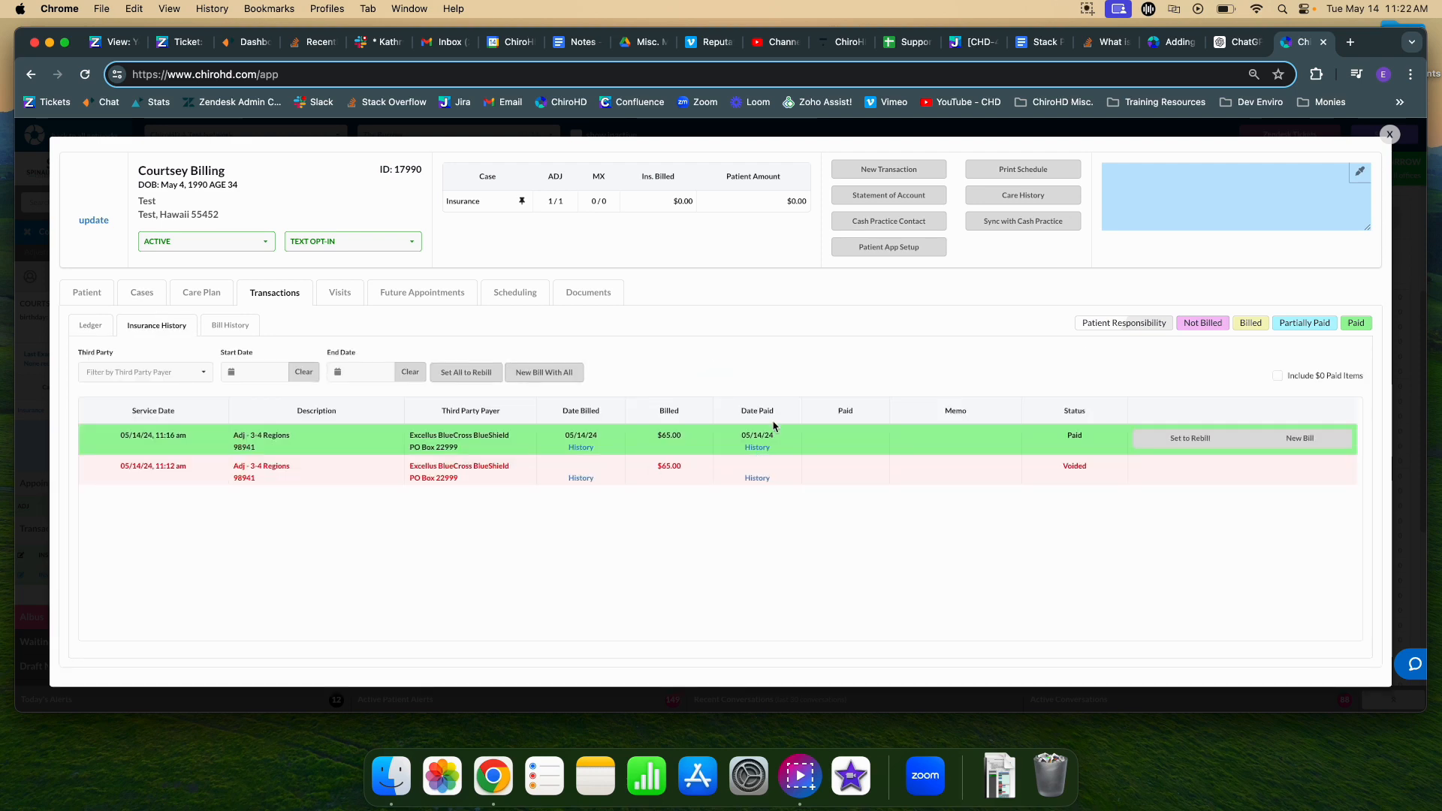
Show the 98941 charge's payment history, highlighting Excellus's $0.00 payment dated 05/14/2024.
click(754, 447)
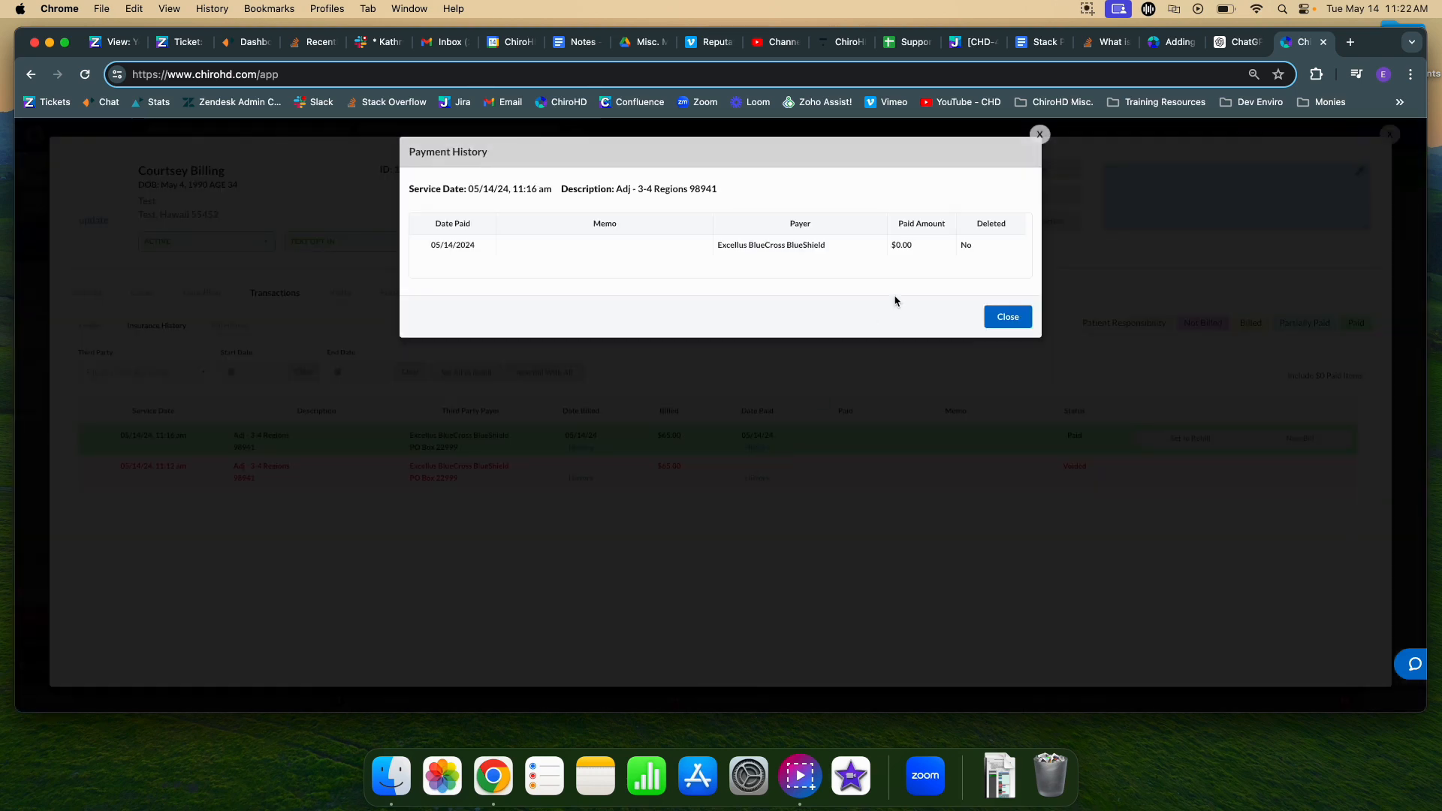
drag(891, 245, 907, 245)
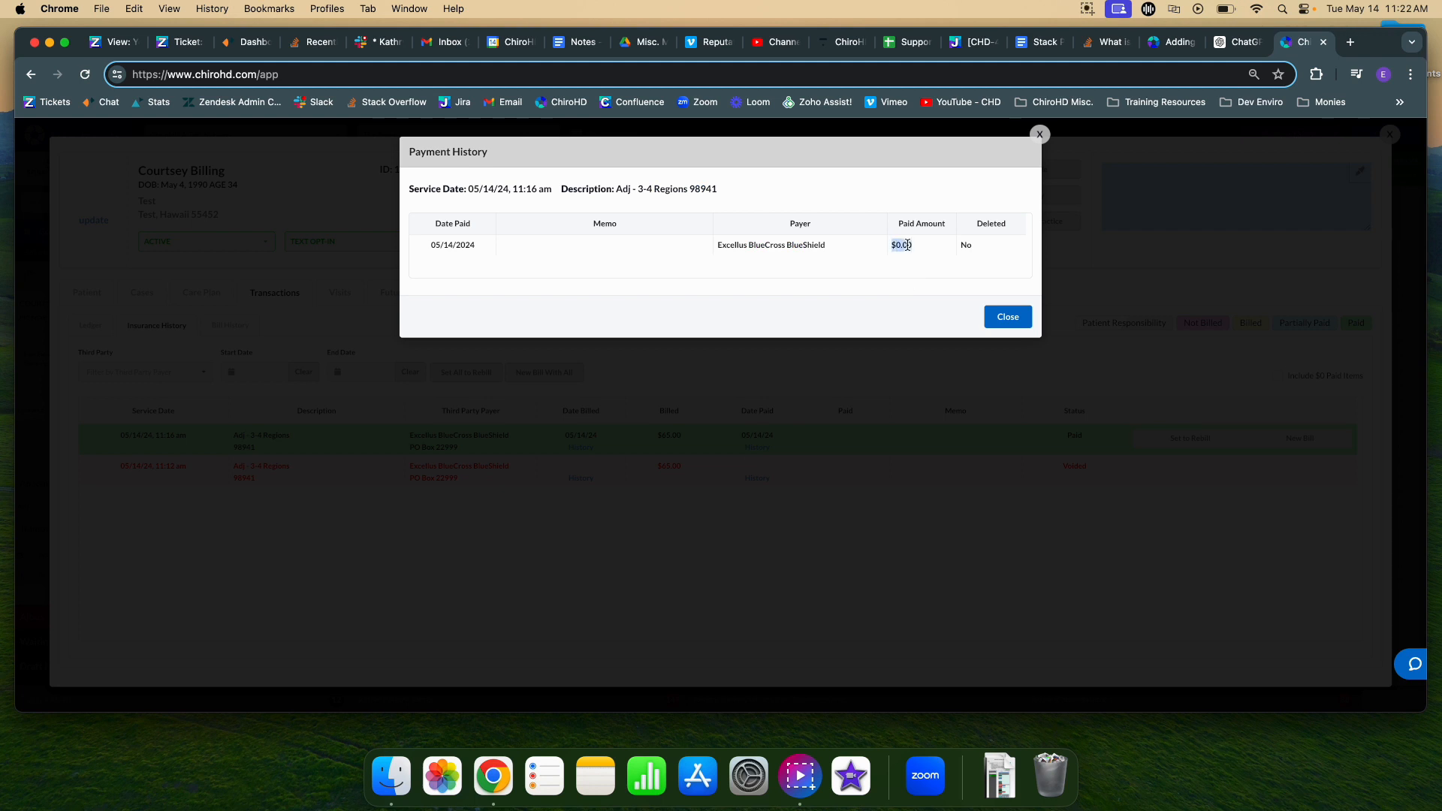